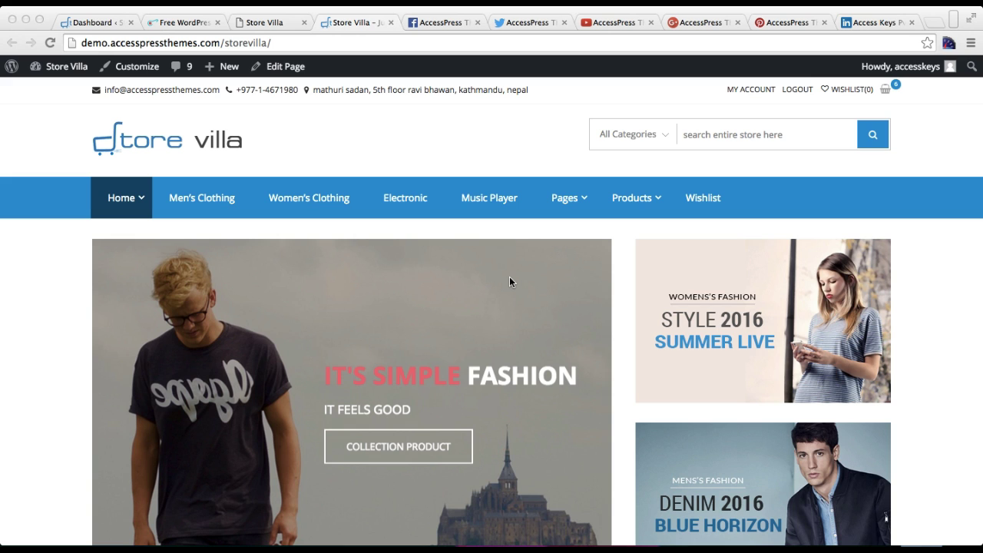
Scroll the Store Villa demo down to its footer, then go to the local site's Dashboard tab
scroll(620, 259, down, 10)
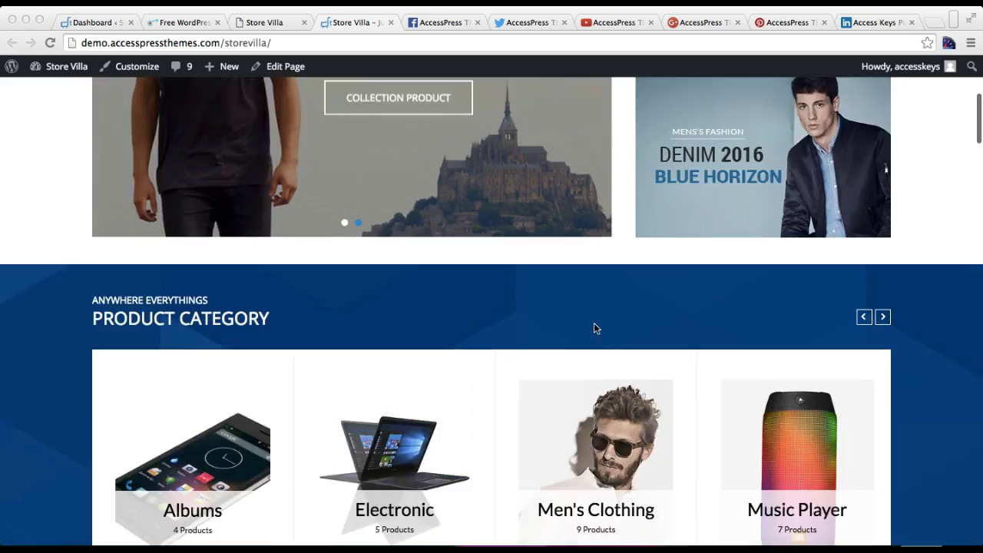
scroll(595, 327, down, 20)
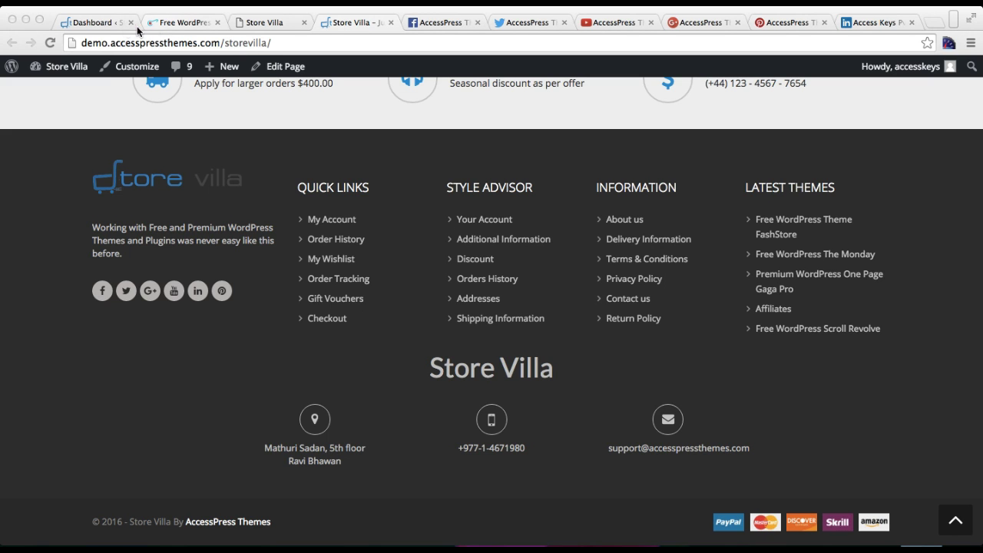
click(92, 23)
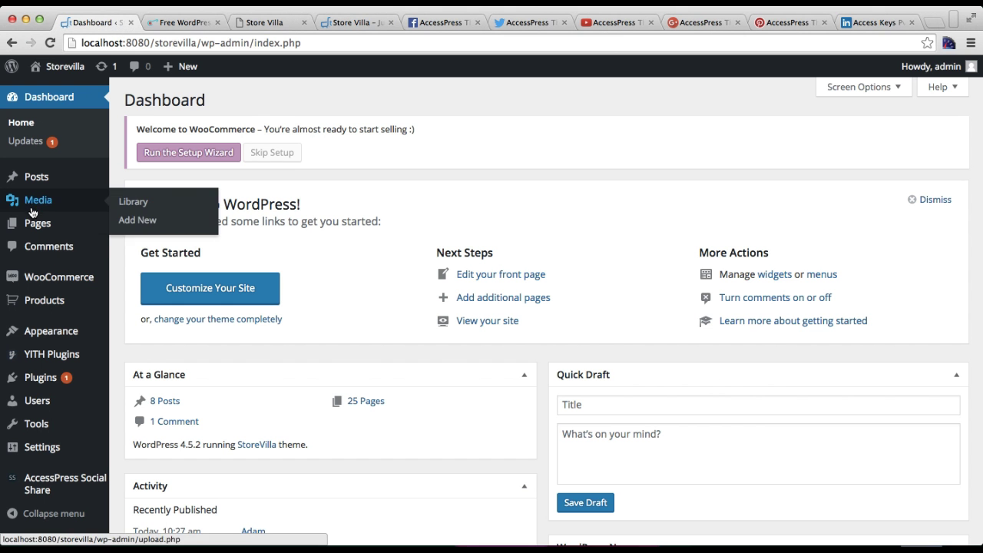
Open Appearance > Widgets in a new browser tab and switch to it
mouse_move(60, 331)
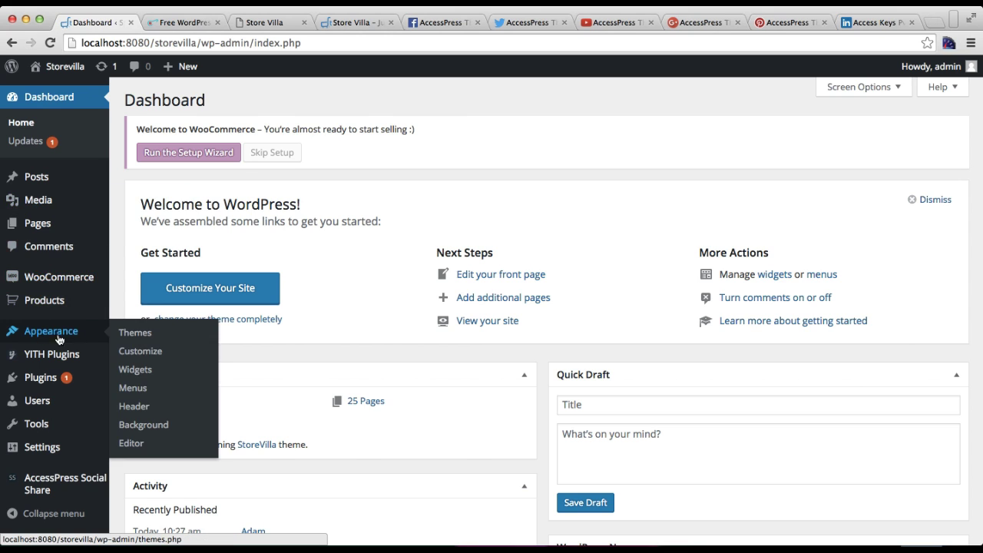
right_click(135, 374)
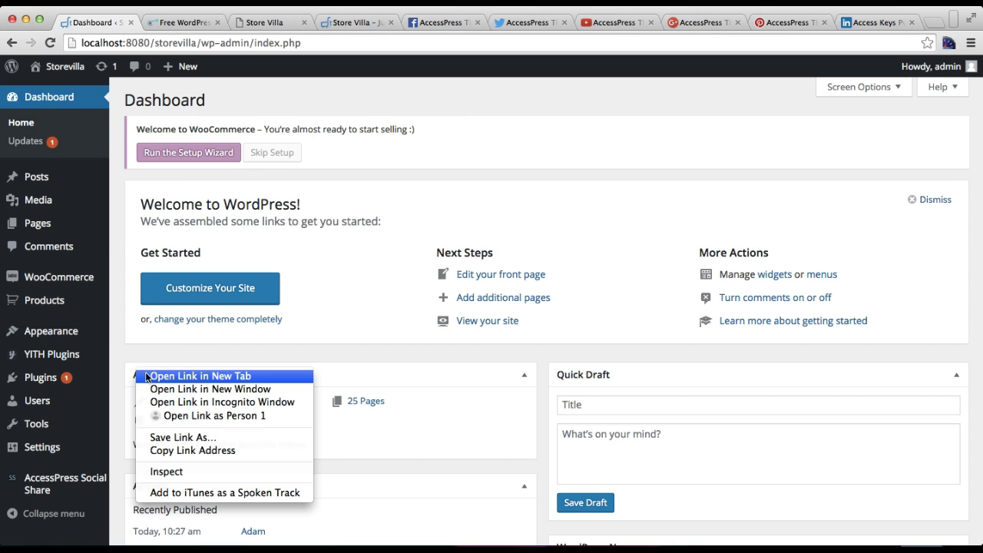
click(146, 376)
click(176, 22)
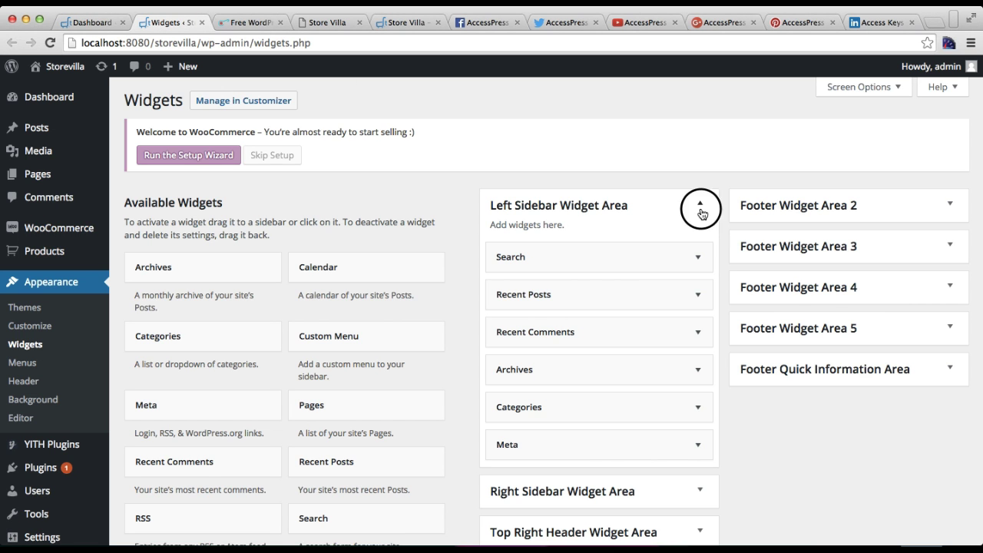
Collapse the Left Sidebar Widget Area and expand the empty Footer Widget Area 1, checking the demo footer
click(699, 209)
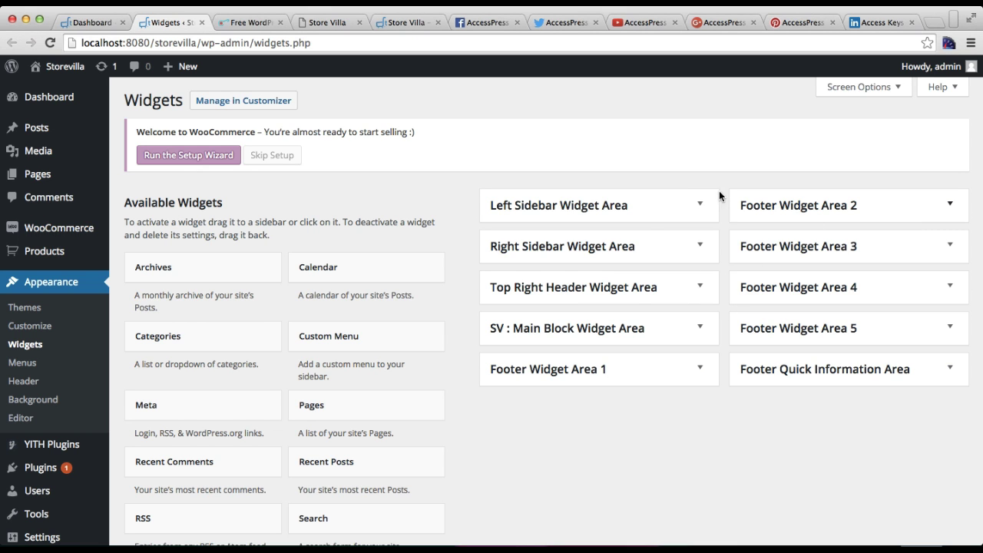
scroll(219, 405, down, 10)
scroll(219, 405, up, 10)
click(671, 377)
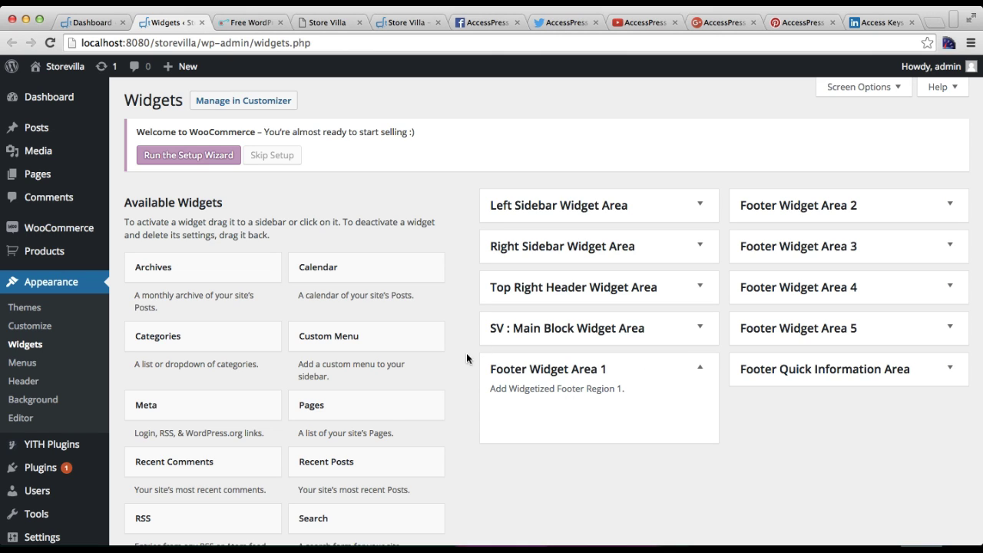
click(405, 23)
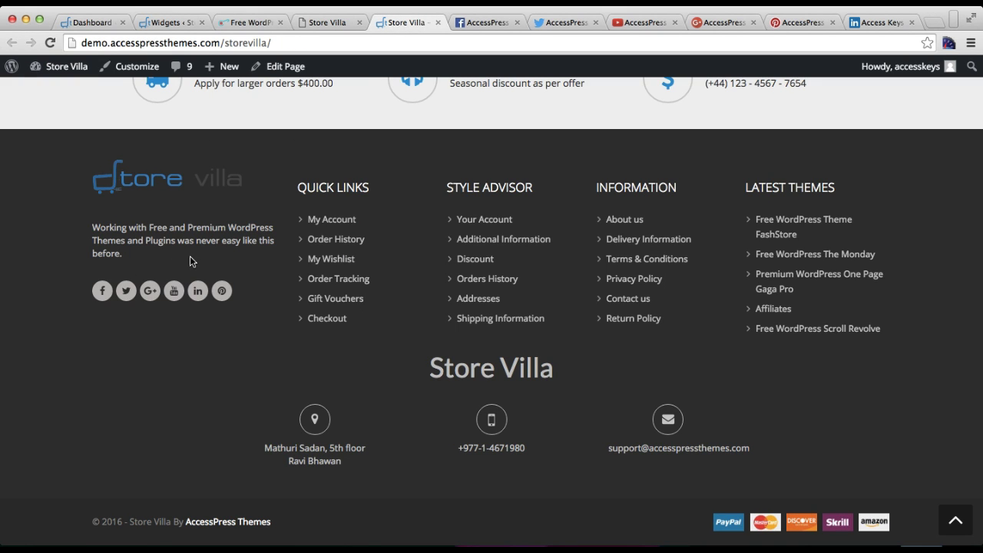
click(170, 23)
scroll(302, 243, down, 1)
scroll(302, 239, down, 3)
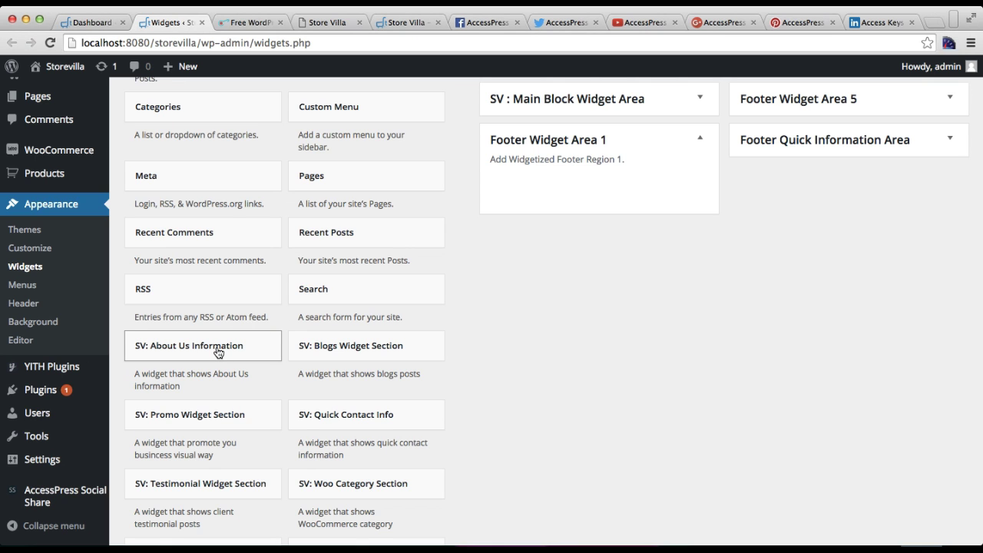
Pick SV: About Us Information, choose Footer Widget Area 1 as its destination and add it
click(218, 352)
scroll(339, 389, down, 4)
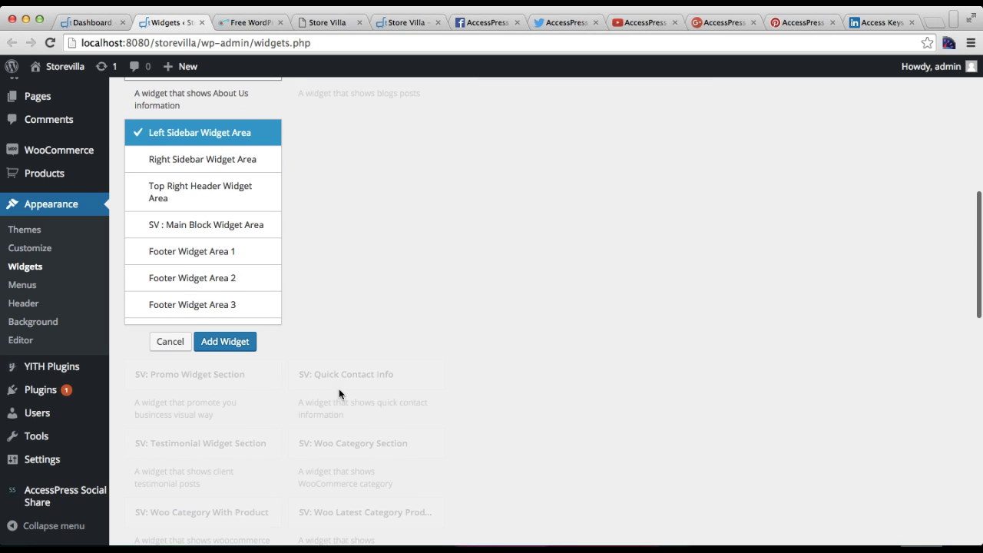
scroll(219, 245, down, 1)
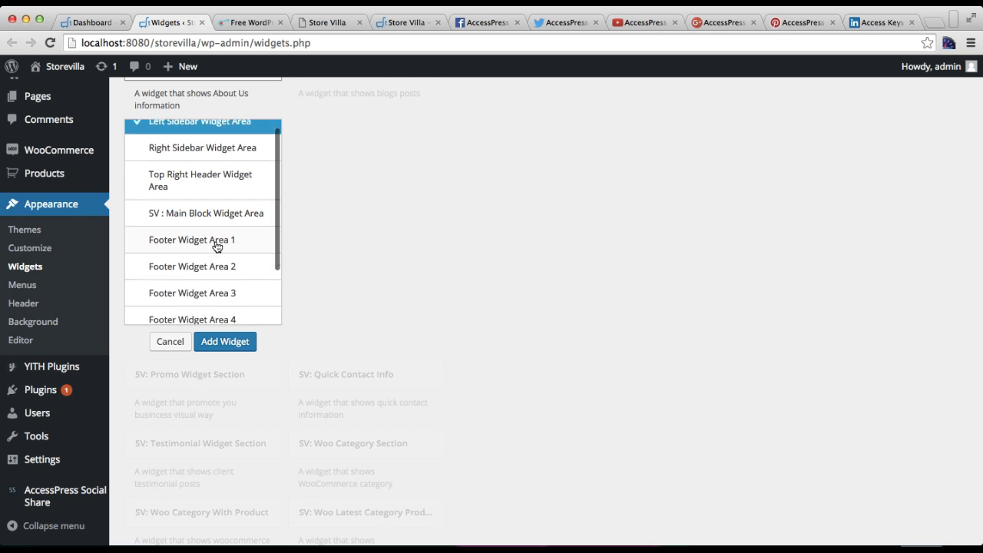
click(205, 230)
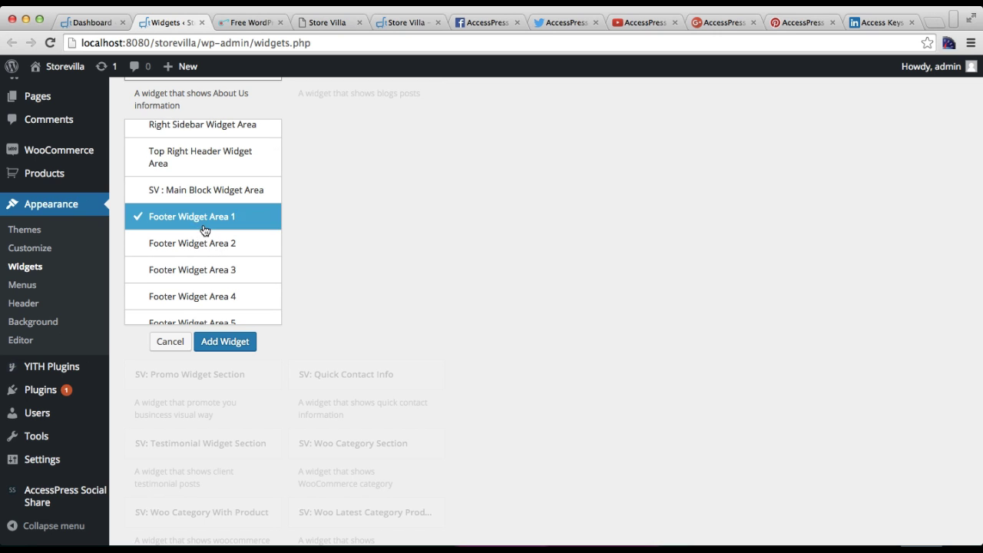
click(232, 350)
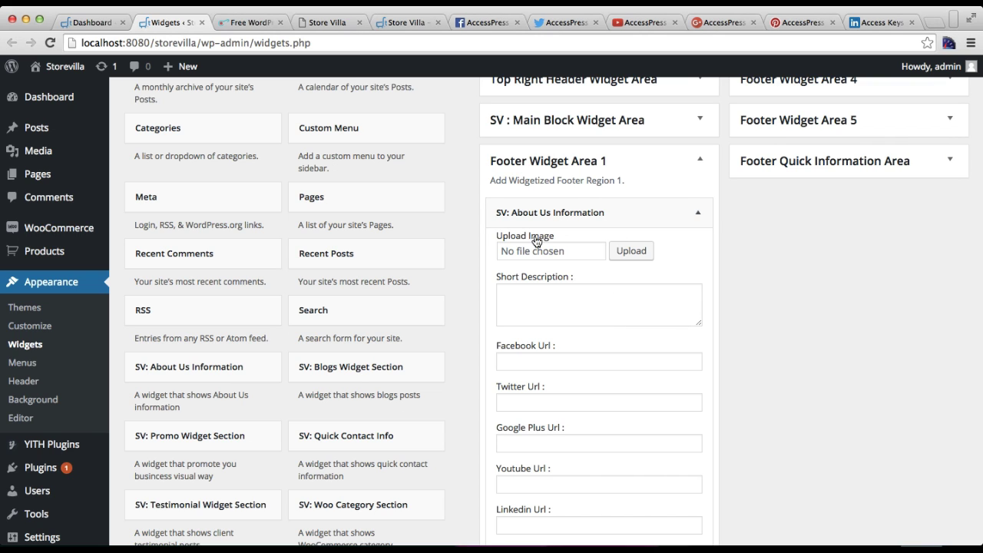
Choose the Store Villa logo from the Media Library as the About Us widget's image
click(630, 253)
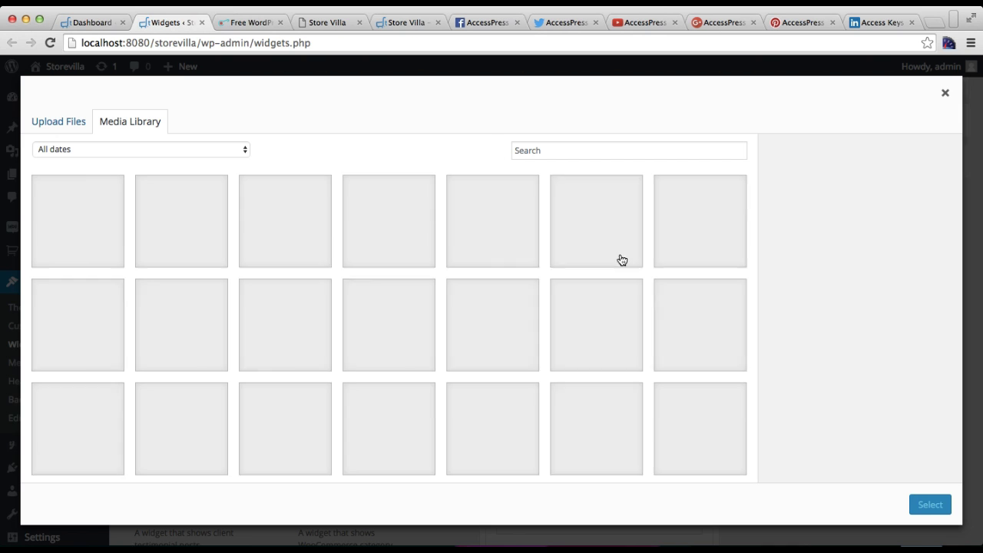
scroll(273, 293, down, 5)
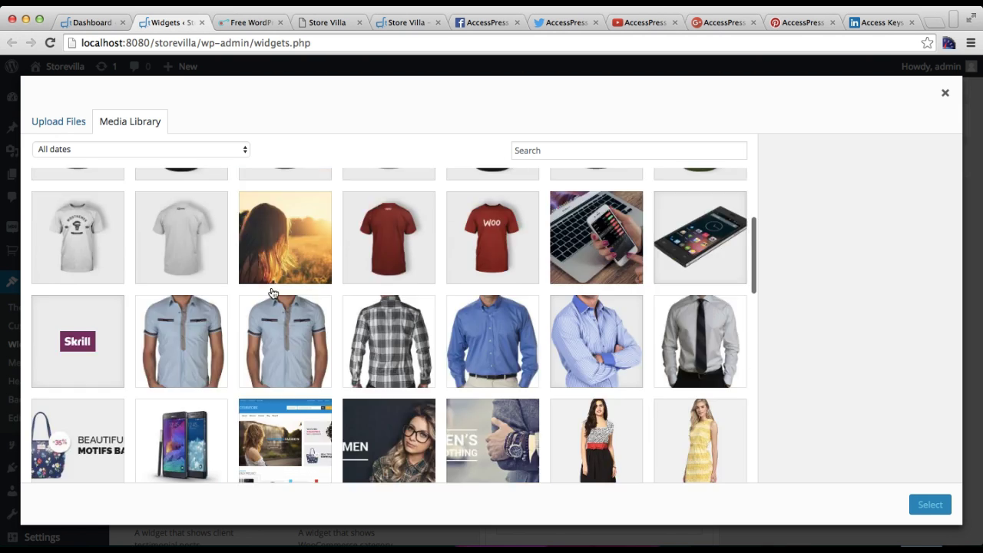
scroll(272, 293, down, 15)
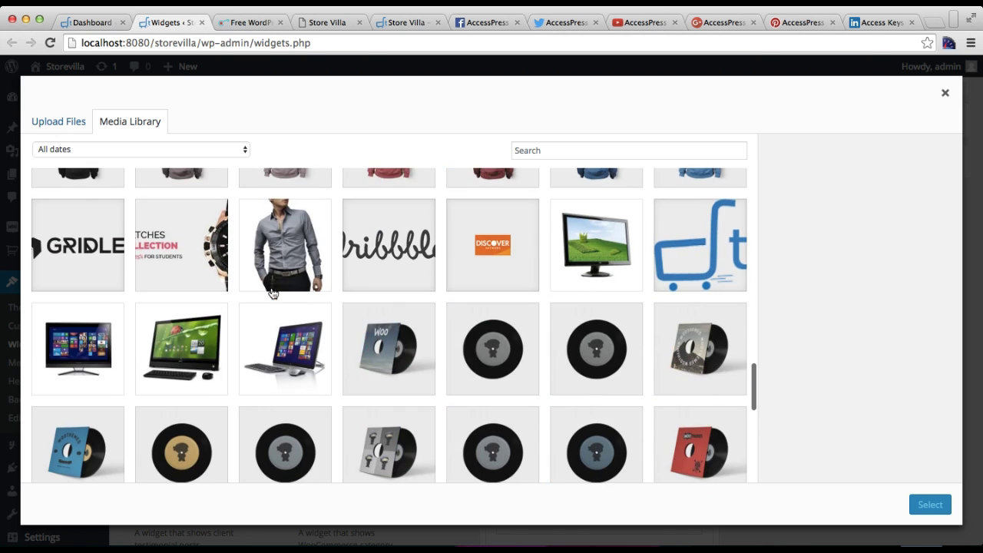
scroll(273, 293, down, 10)
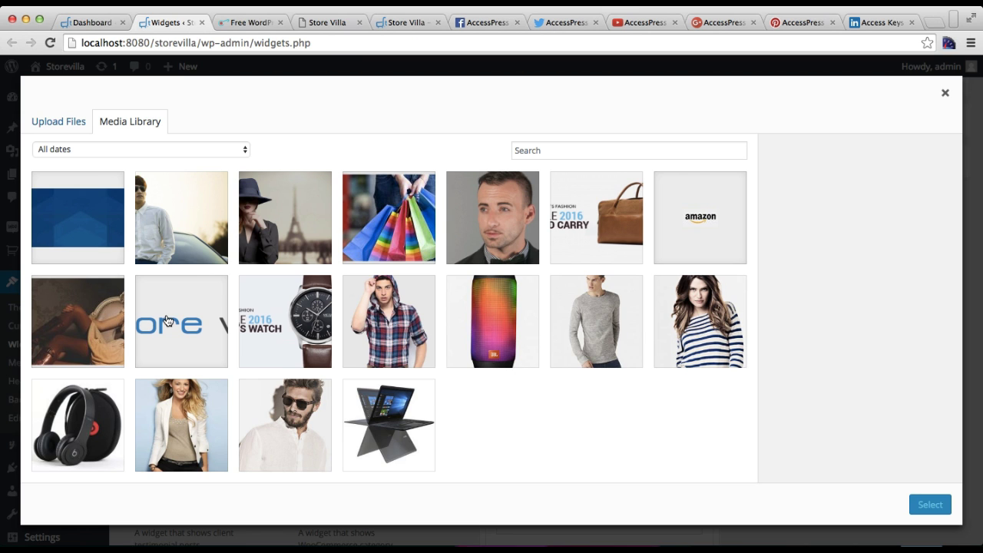
click(167, 319)
click(931, 509)
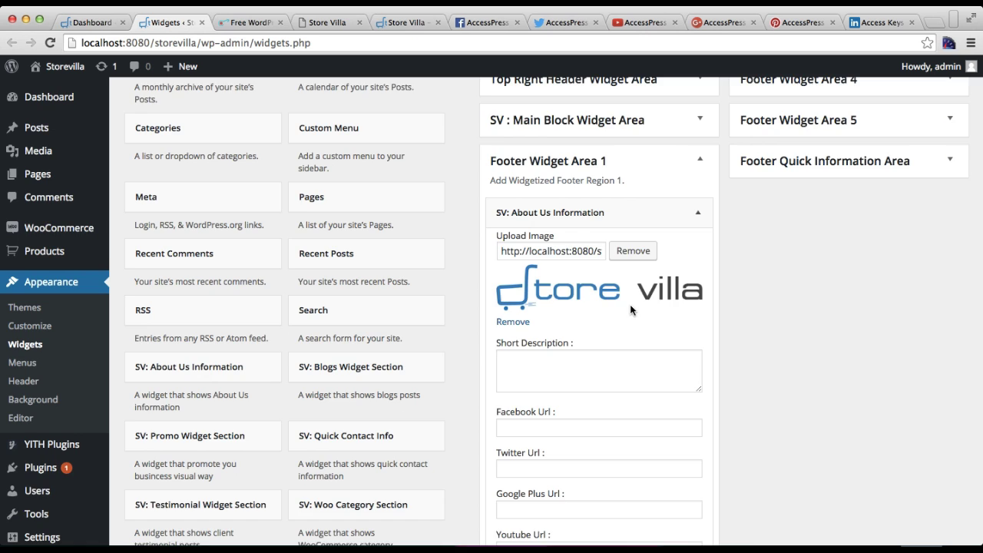
scroll(630, 305, down, 3)
Enter 'Description Of the site or your company or anything' as the Short Description, fixing the 'comapany' typo
click(573, 262)
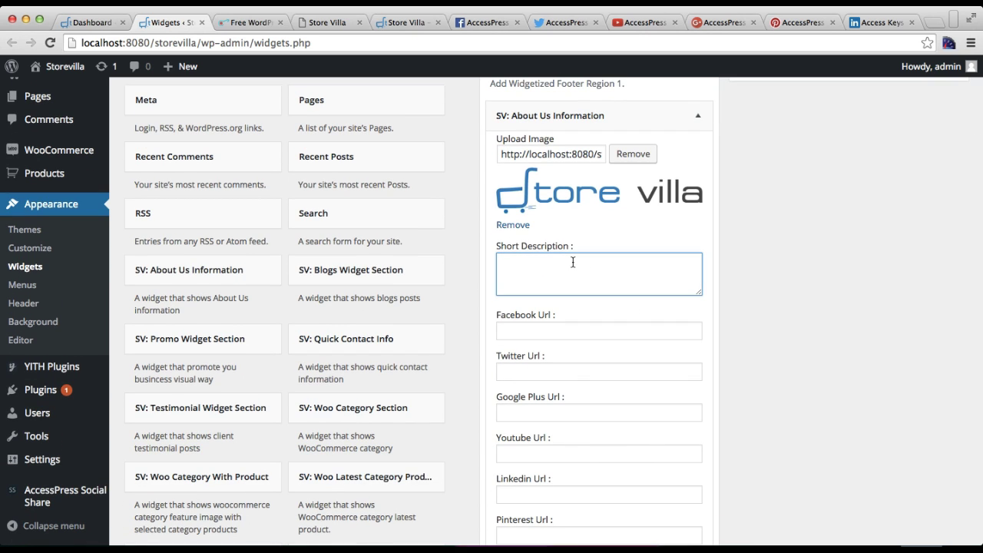
click(407, 23)
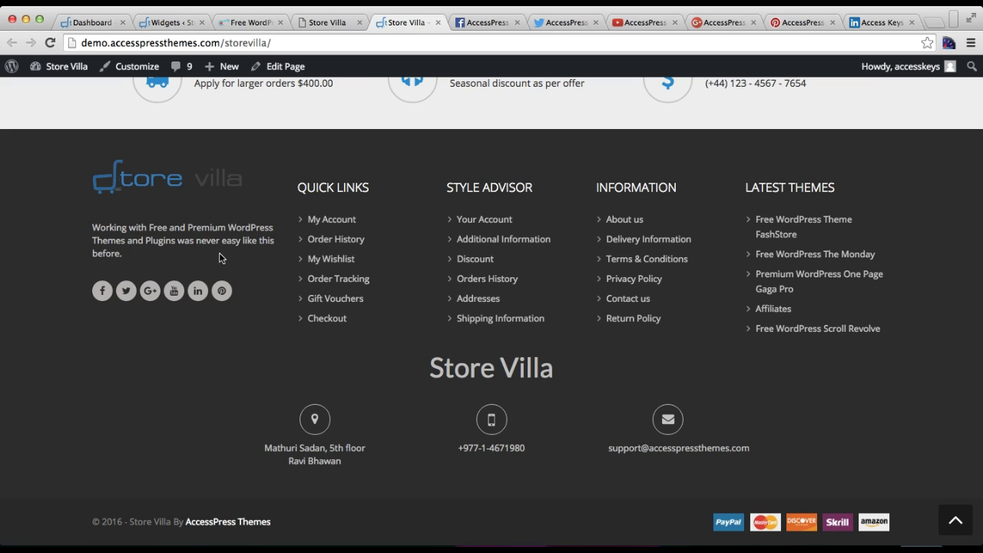
click(151, 26)
text(Description Of the )
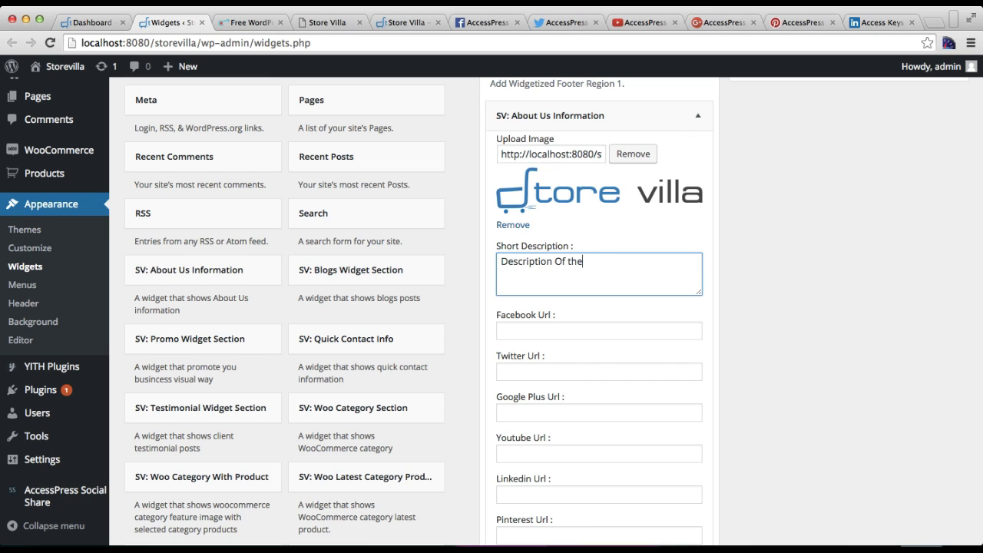
text(site or your comapany or anything)
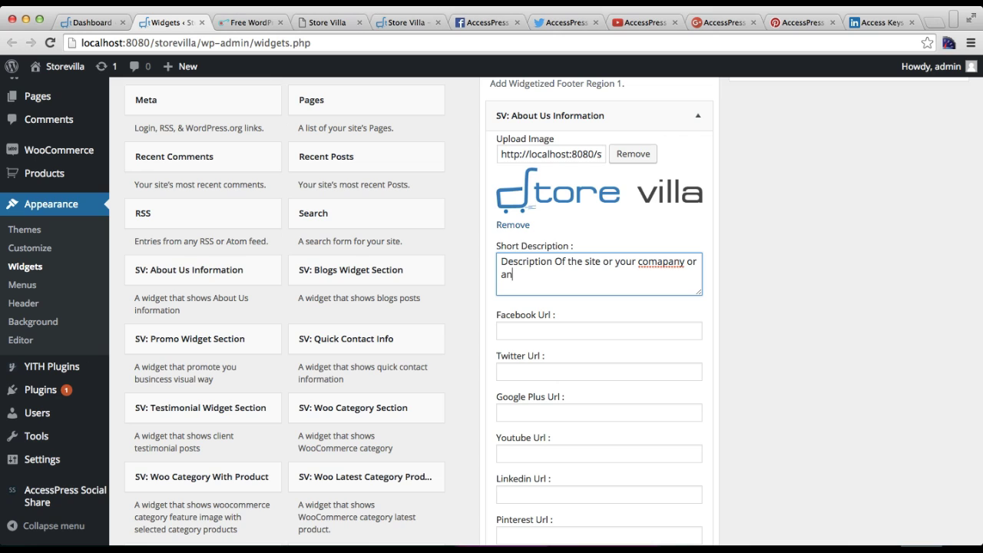
click(664, 262)
key(BackSpace)
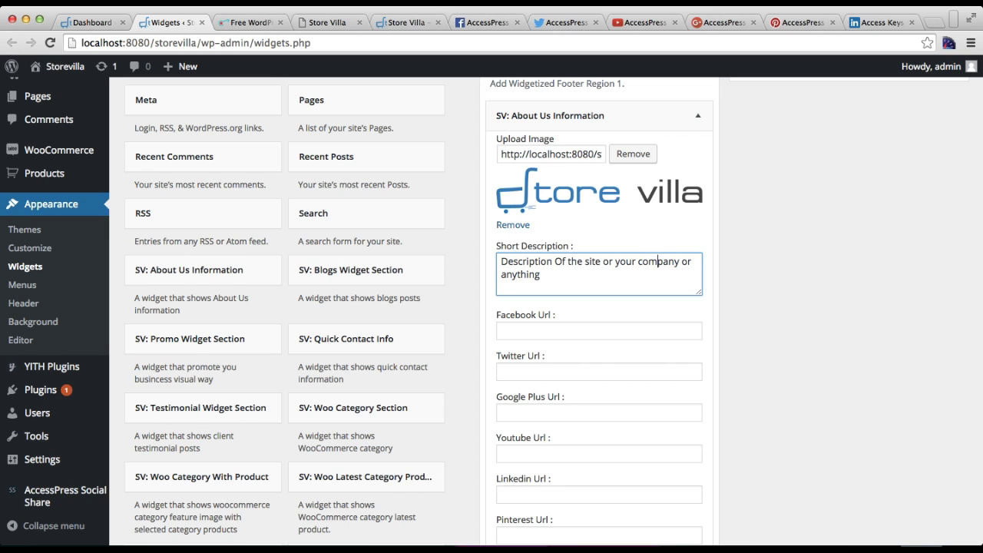
click(551, 331)
scroll(550, 336, down, 4)
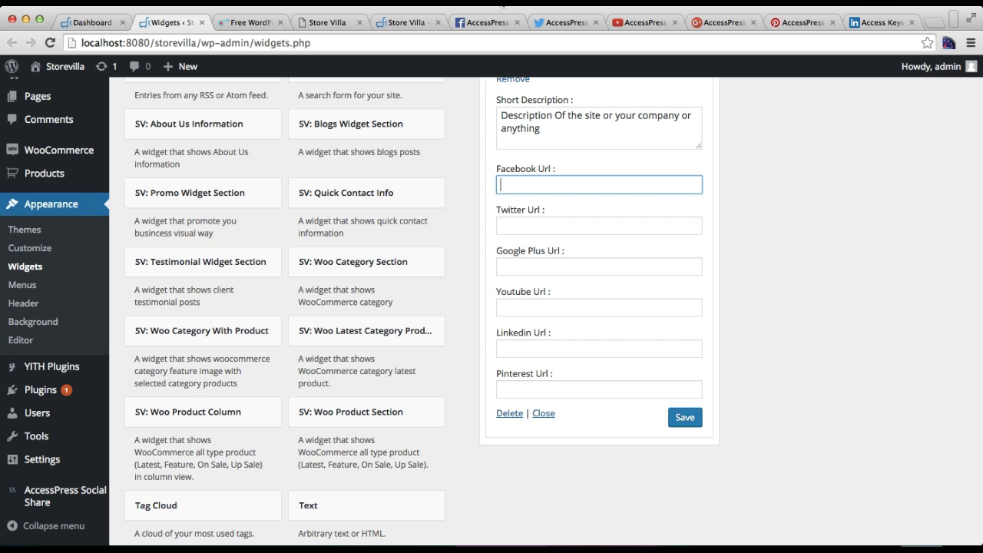
Paste the AccessPress Facebook and Twitter page addresses into their Url fields
click(487, 27)
click(443, 43)
key(super+c)
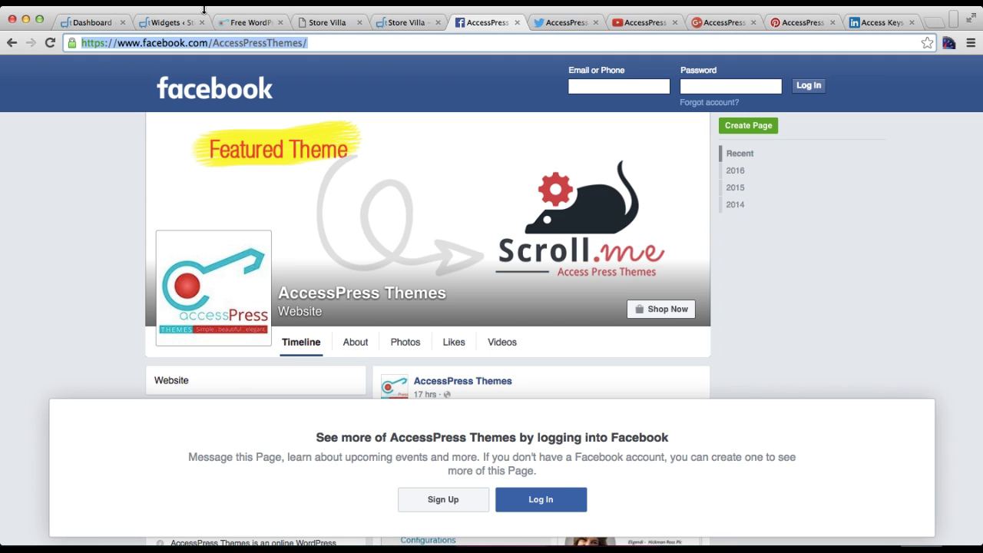
click(161, 25)
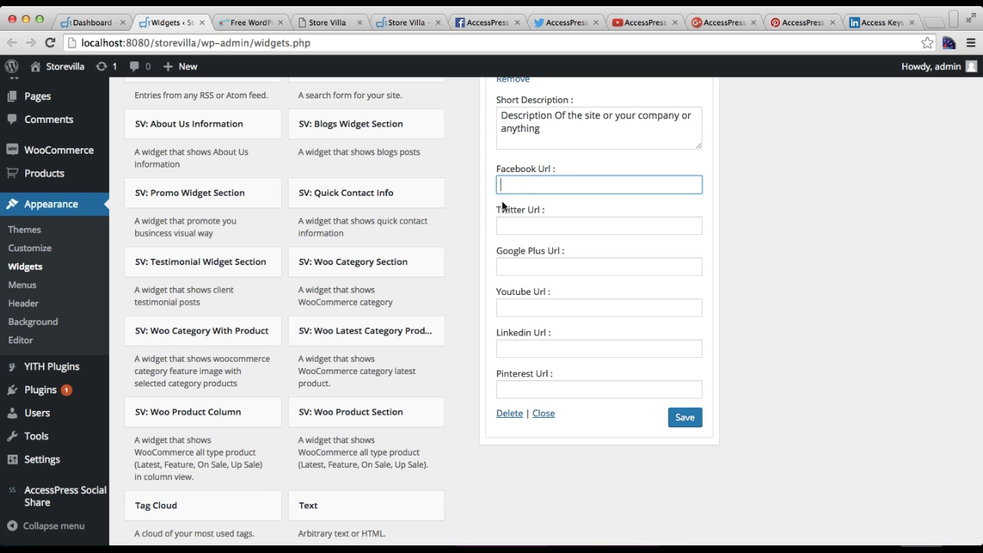
key(super+v)
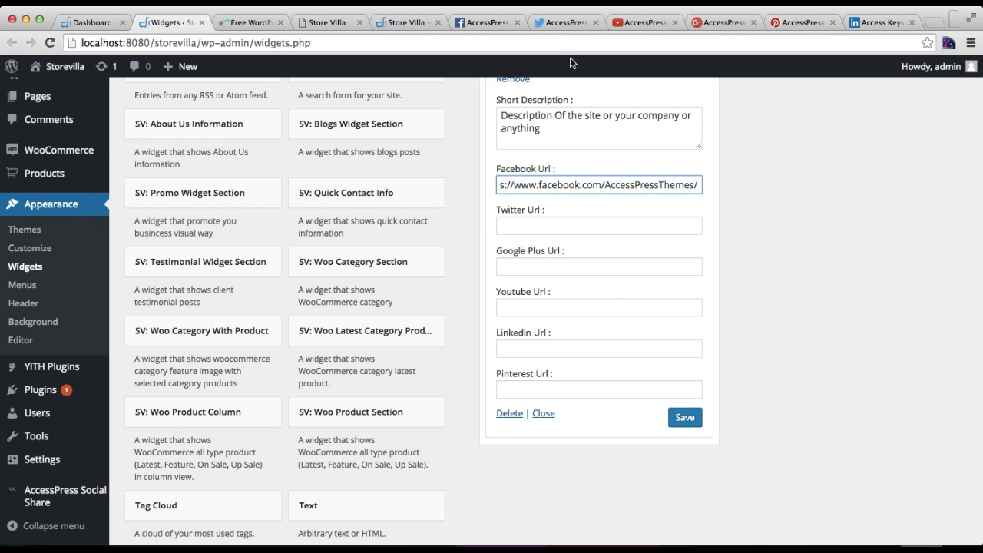
click(566, 23)
click(473, 42)
key(super+c)
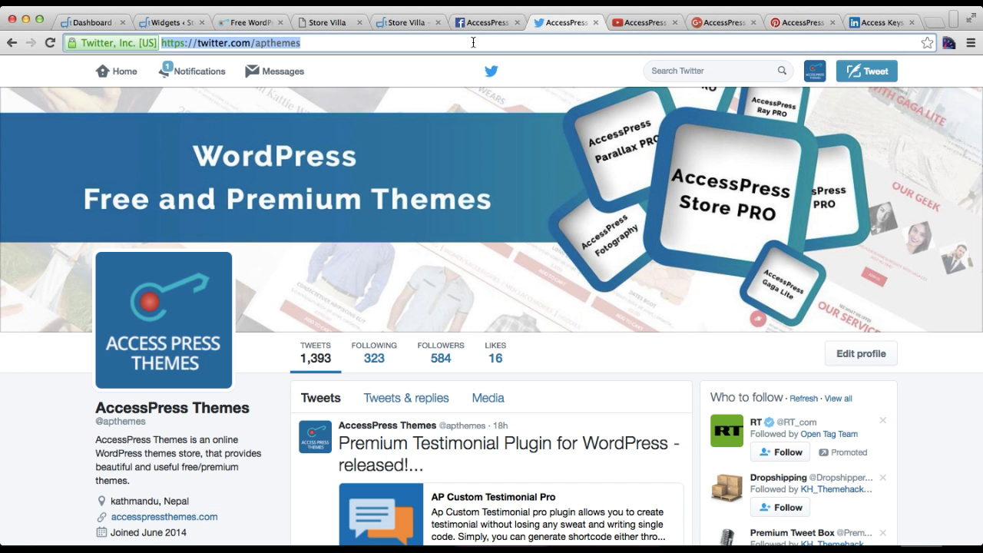
click(166, 14)
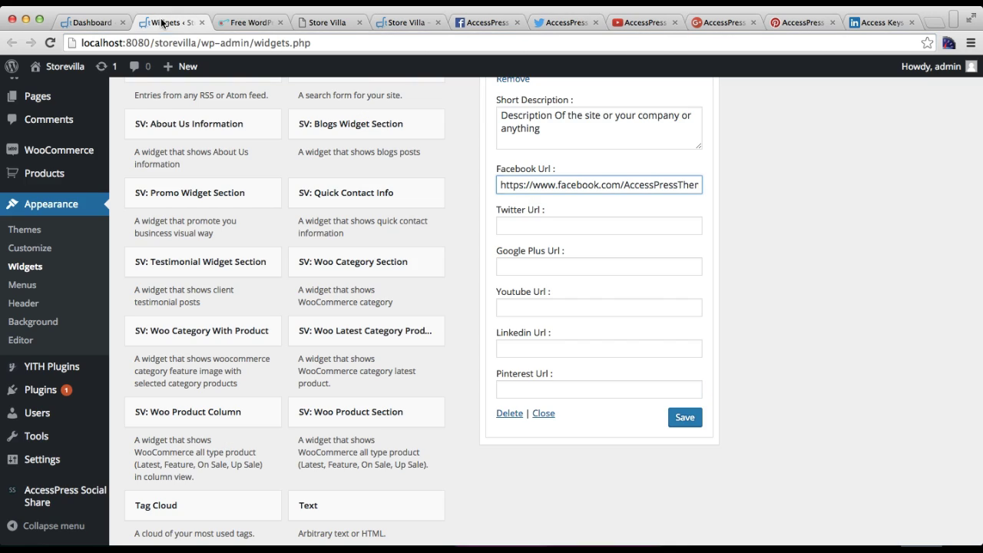
click(539, 229)
key(super+v)
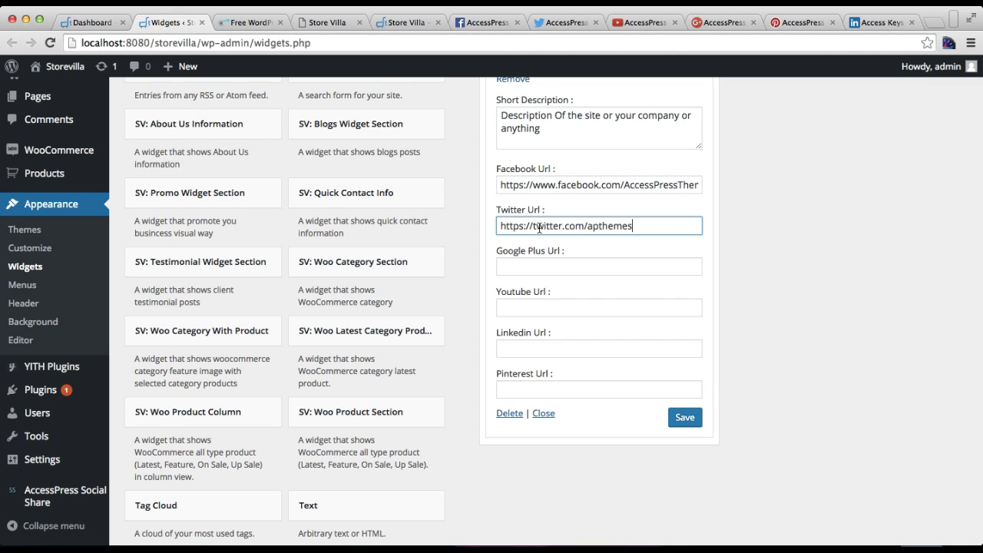
Paste the AccessPress Google Plus and YouTube channel addresses into their Url fields
click(573, 265)
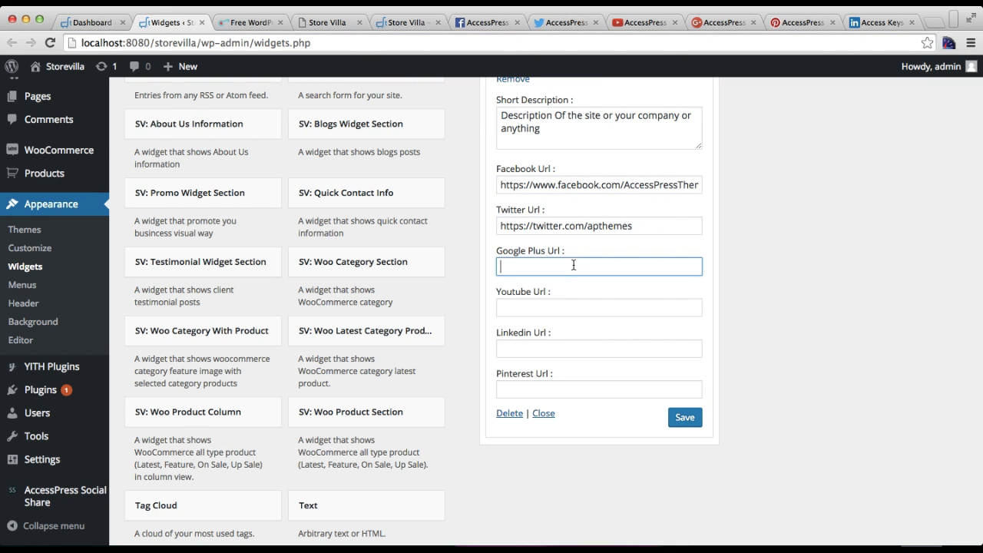
click(726, 23)
click(700, 39)
key(super+c)
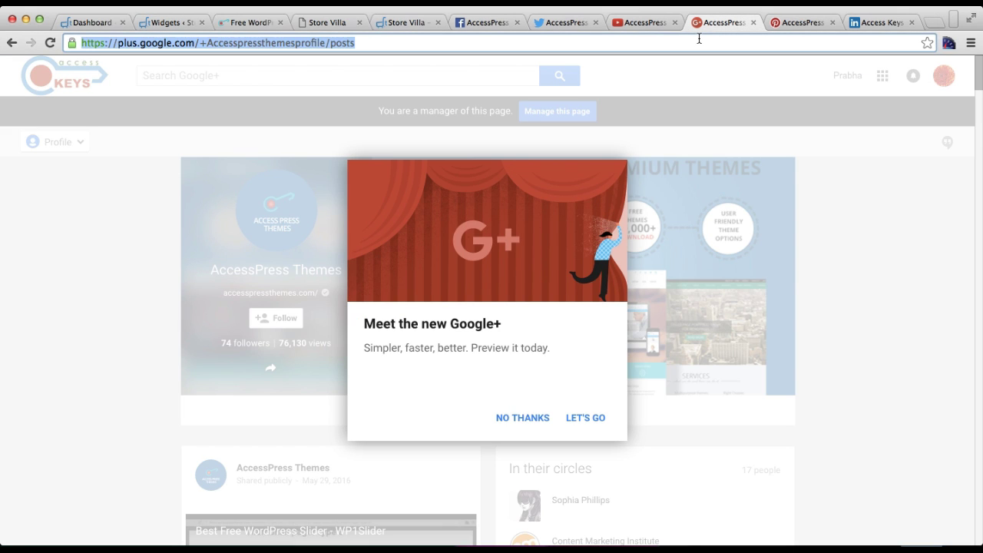
click(165, 22)
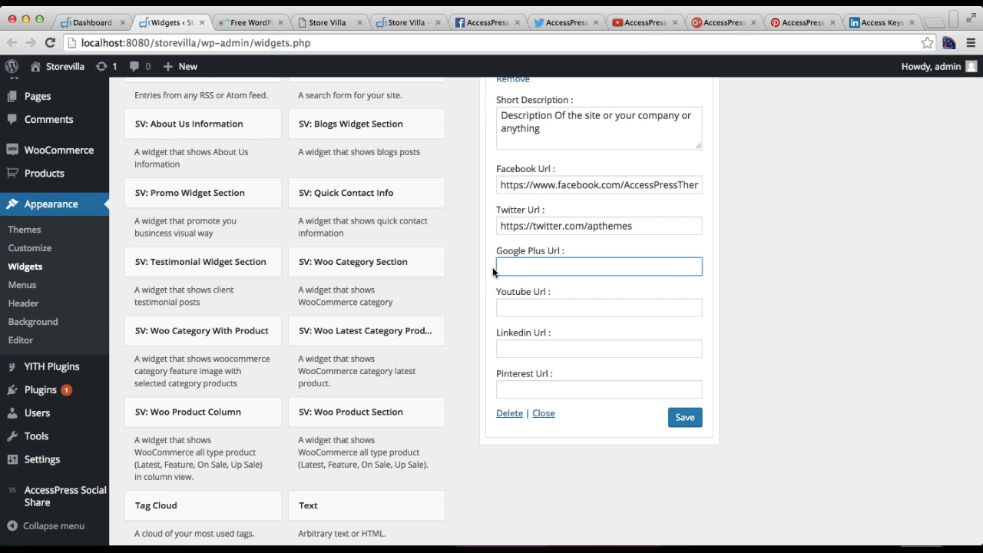
key(super+v)
click(577, 306)
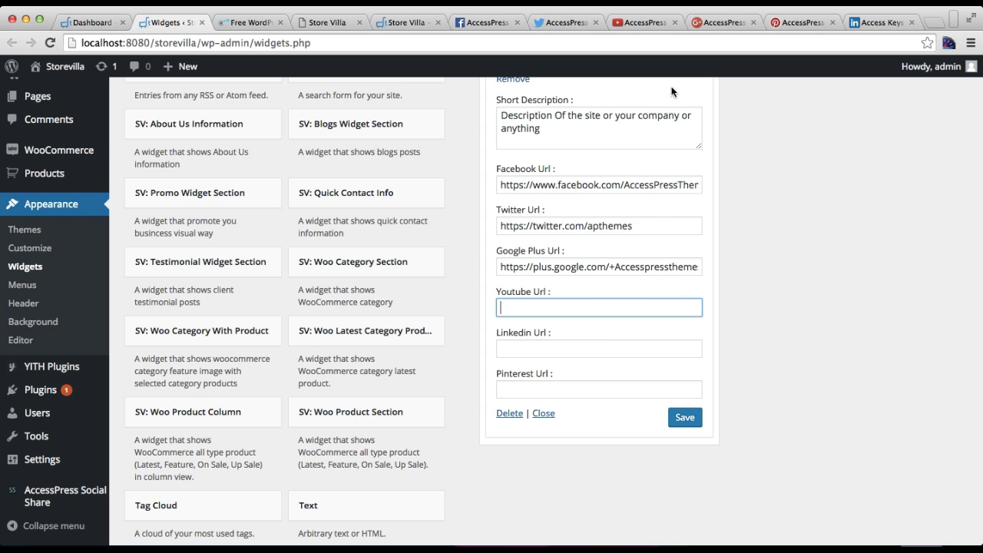
click(650, 23)
click(637, 43)
text(c)
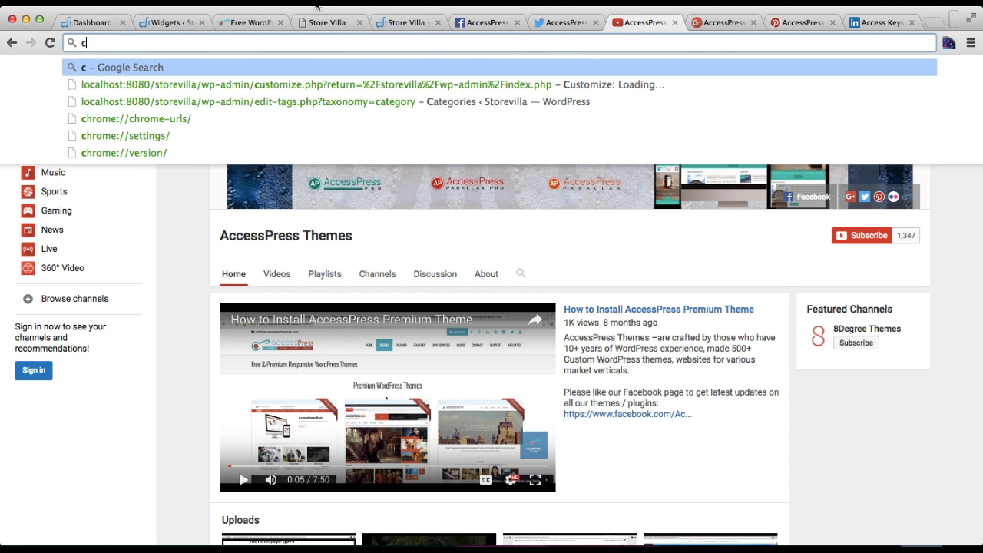
key(Escape)
key(super+c)
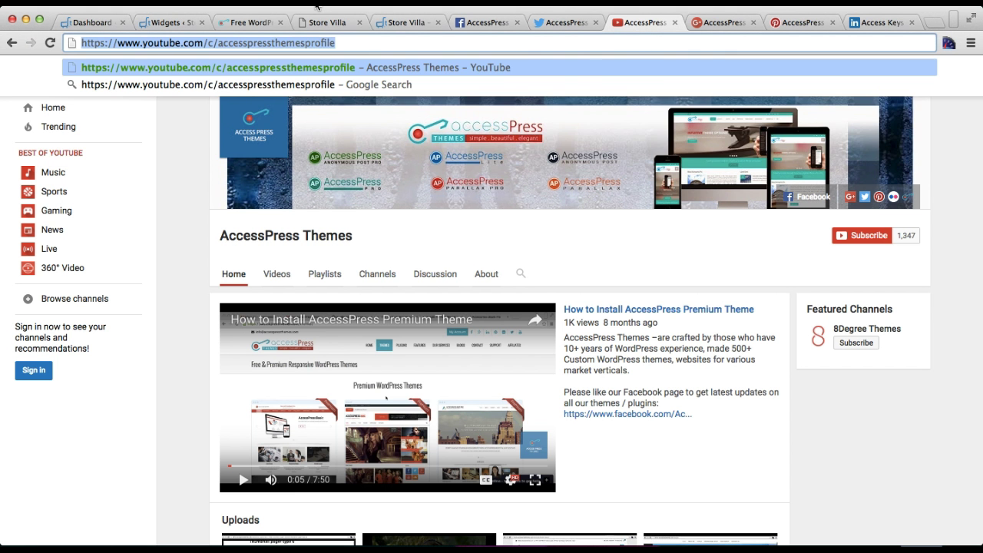
click(165, 23)
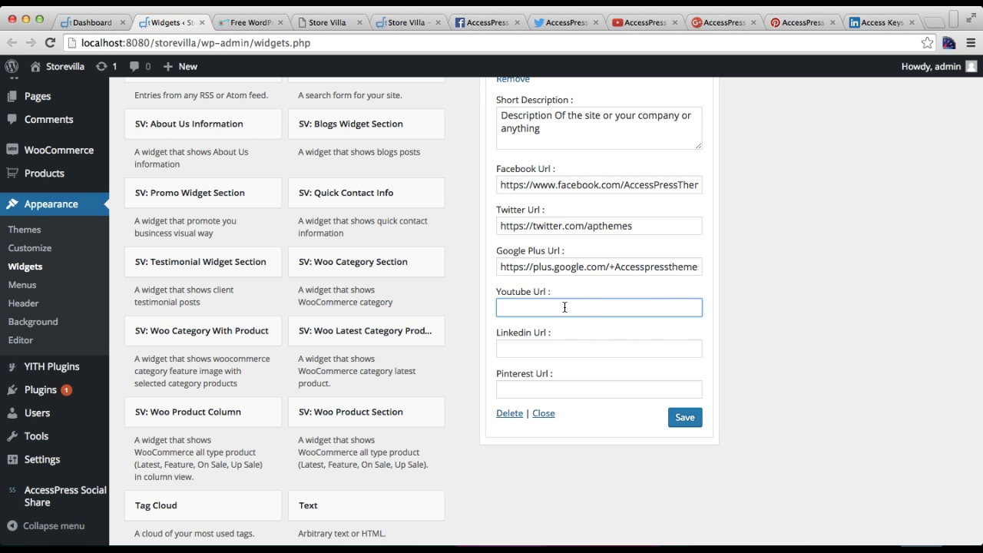
key(super+v)
Fill the Pinterest Url with the AccessPress Pinterest page address
click(787, 23)
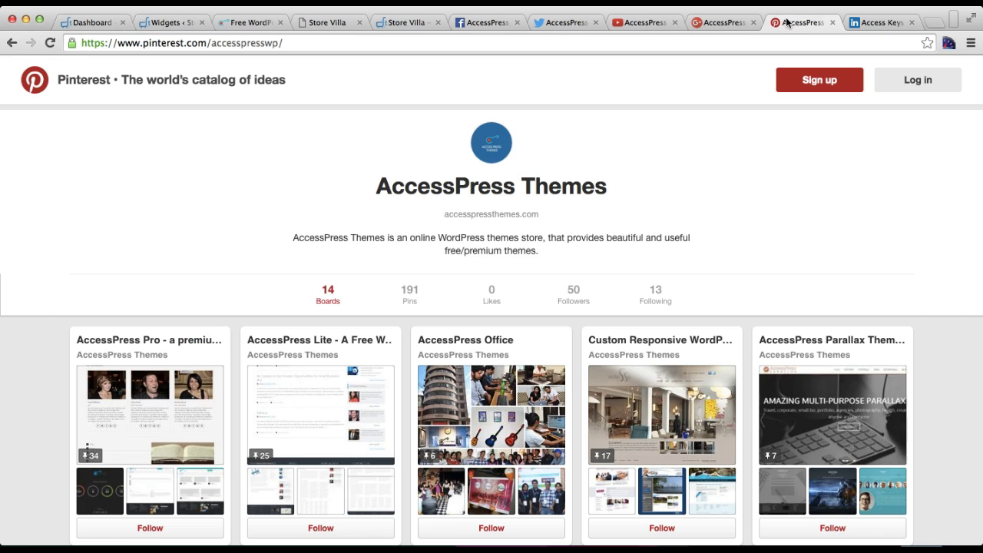
click(733, 39)
key(super+c)
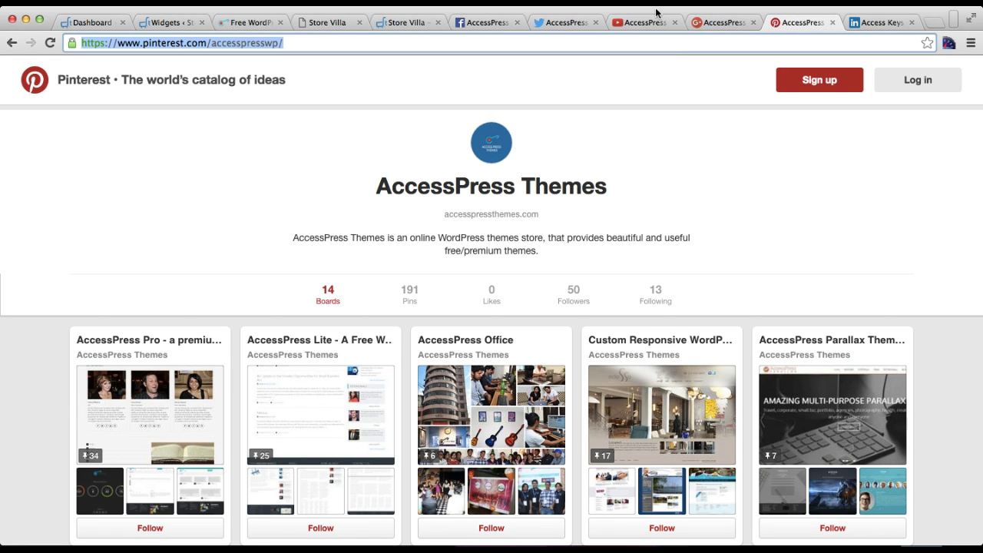
click(176, 27)
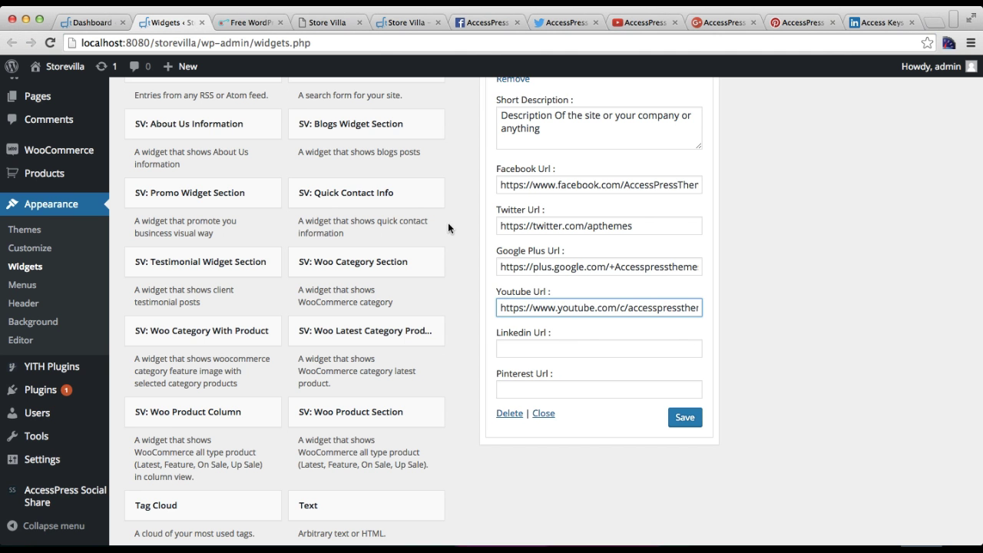
click(536, 351)
key(super+v)
click(576, 386)
click(793, 24)
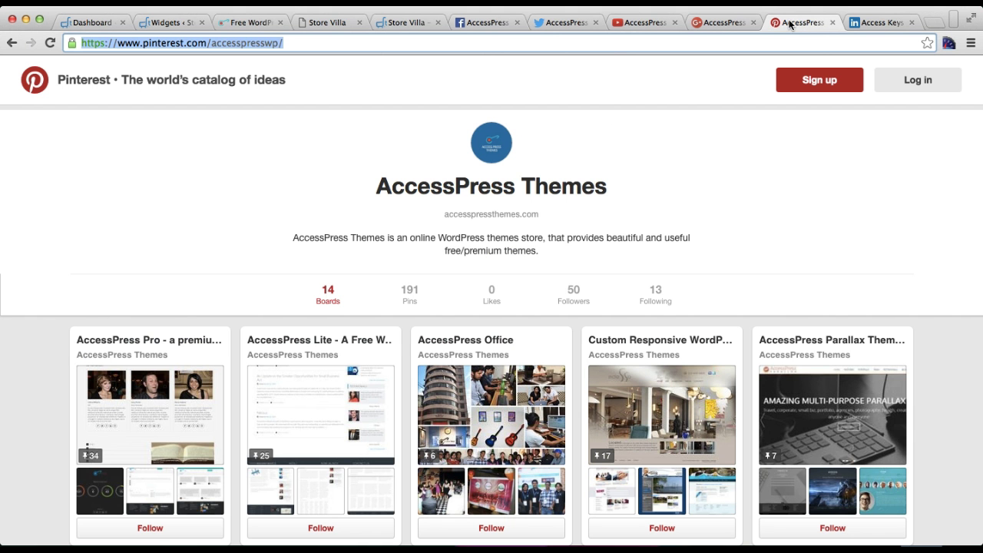
click(756, 44)
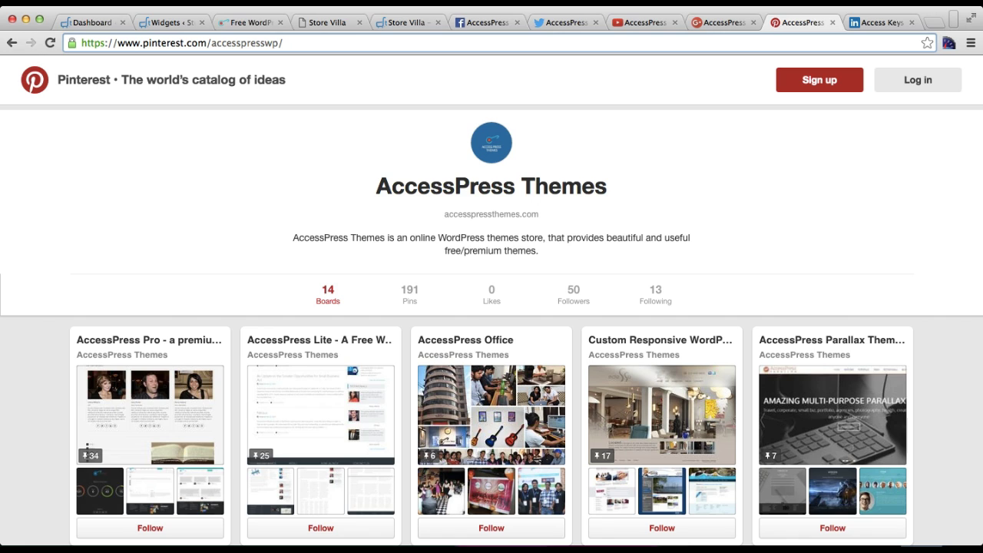
triple_click(622, 44)
key(super+c)
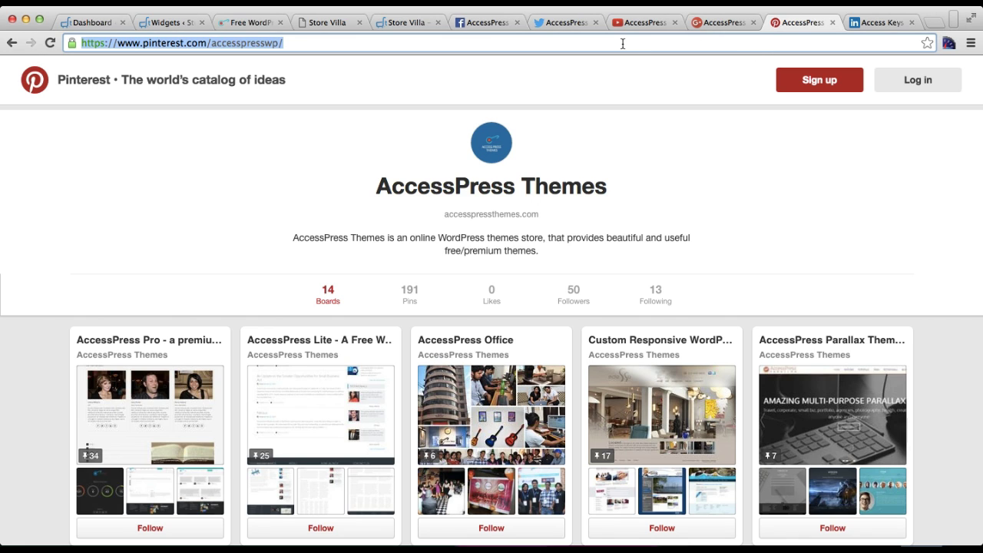
click(169, 22)
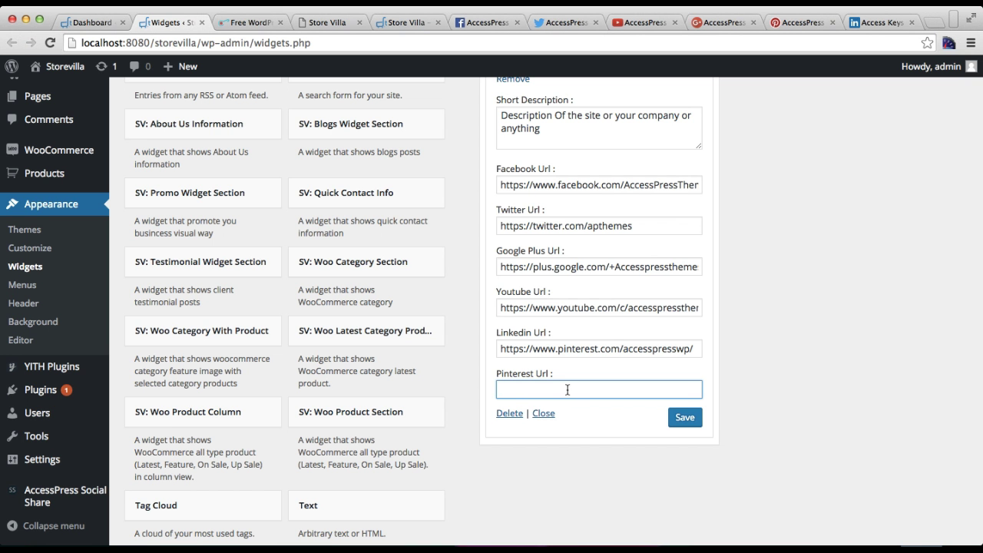
key(super+v)
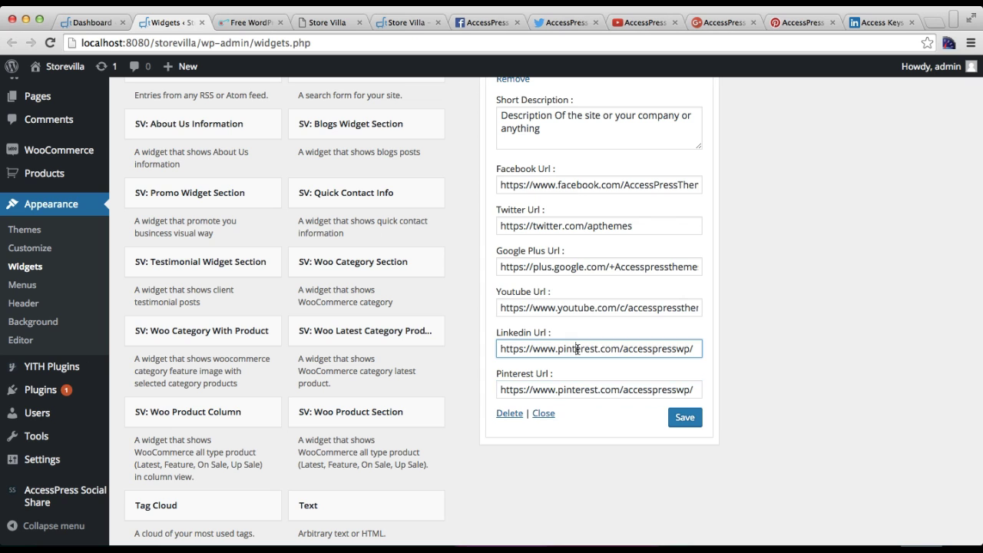
double_click(577, 350)
Replace the LinkedIn Url with the AccessPress LinkedIn company address, then save and close the widget
click(861, 26)
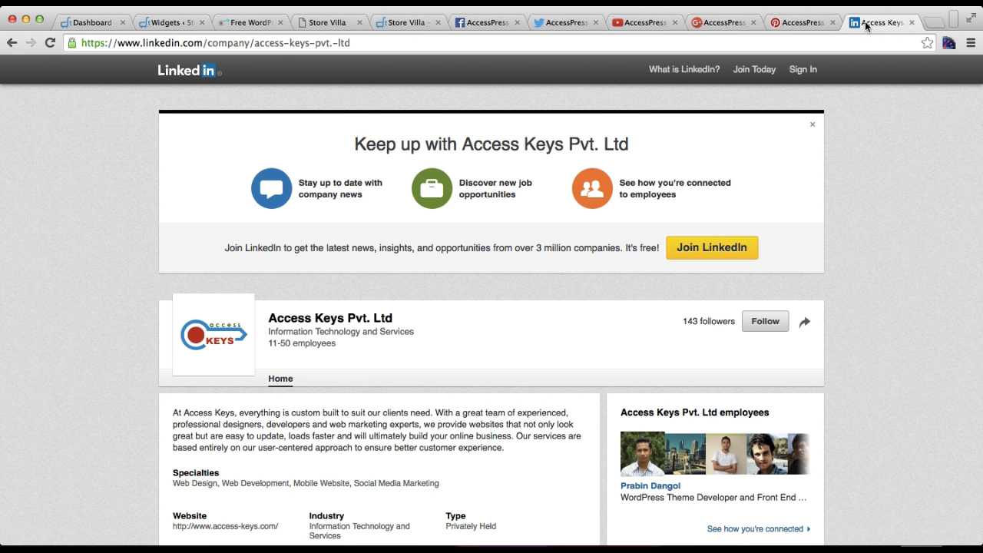
click(824, 44)
key(super+c)
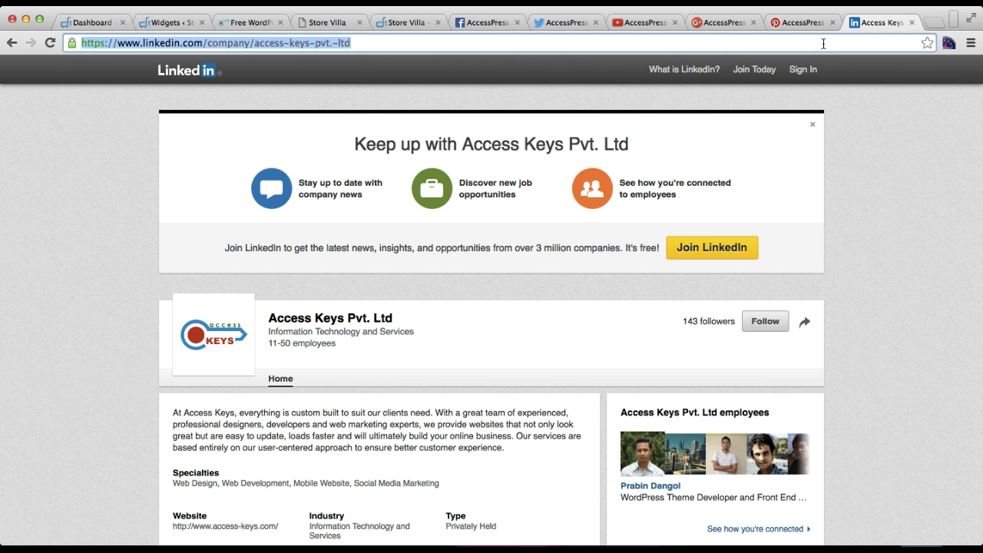
click(179, 22)
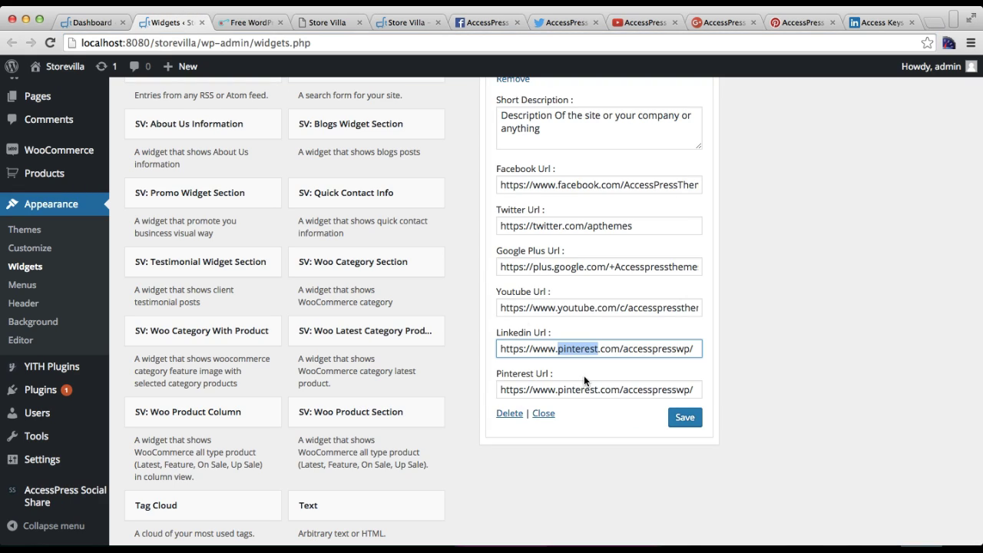
click(620, 349)
key(super+a)
key(super+v)
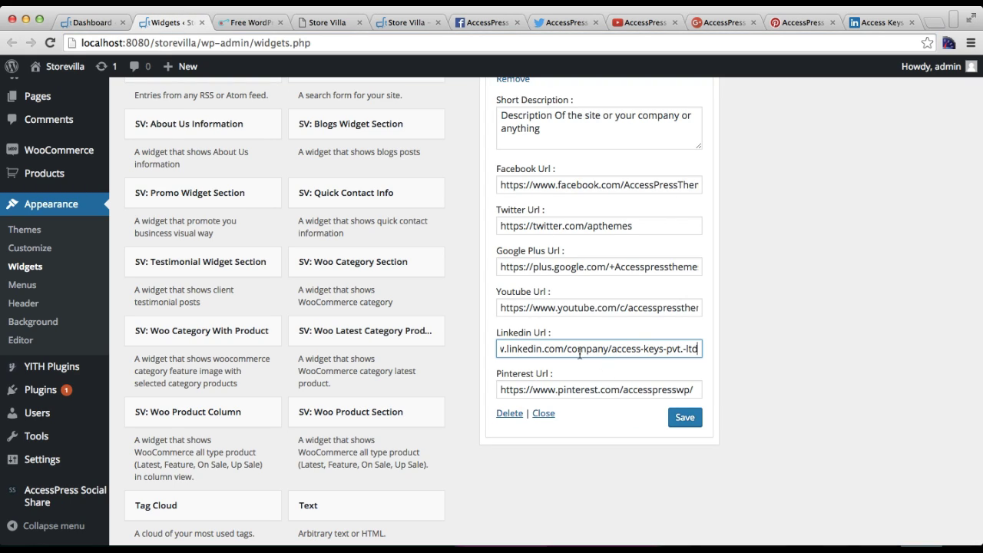
scroll(567, 204, up, 5)
scroll(567, 203, down, 7)
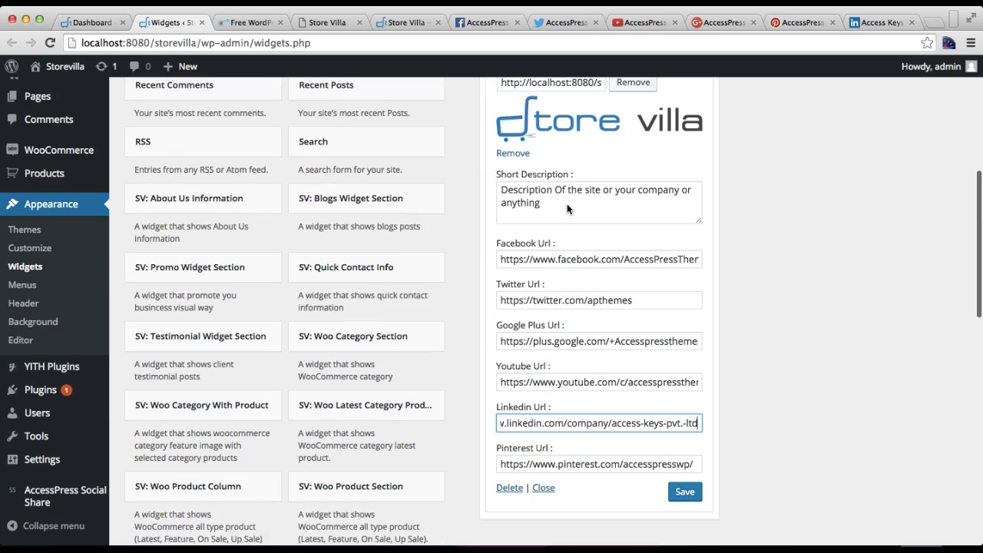
scroll(567, 204, down, 2)
click(686, 290)
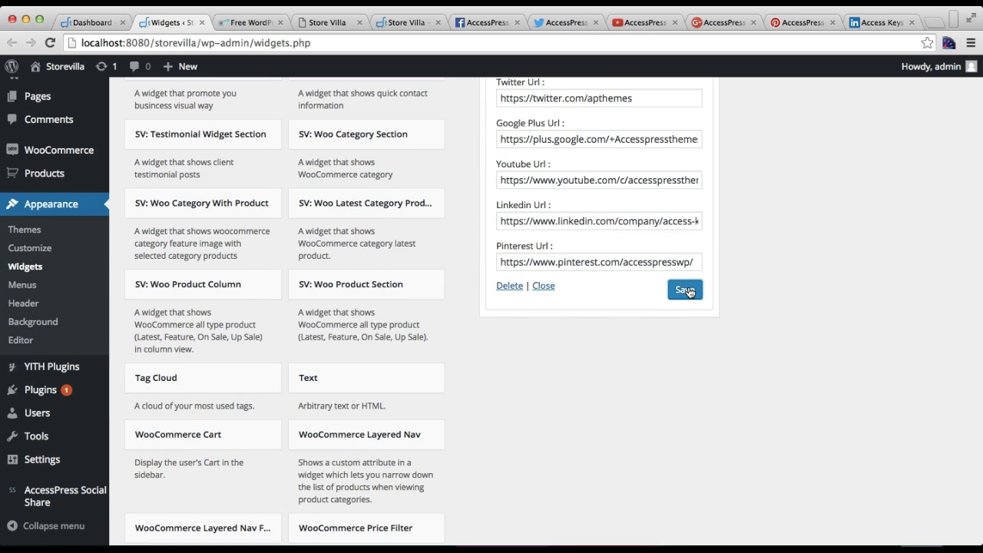
click(543, 285)
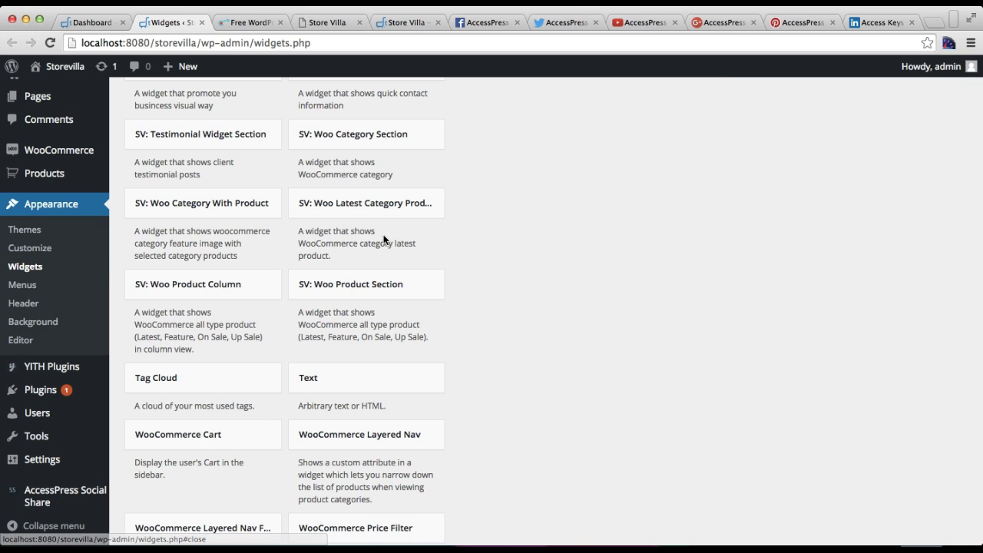
Open the live site in a new tab, check its footer logo, description and social icons, then return to Widgets
scroll(384, 239, up, 8)
scroll(384, 240, up, 3)
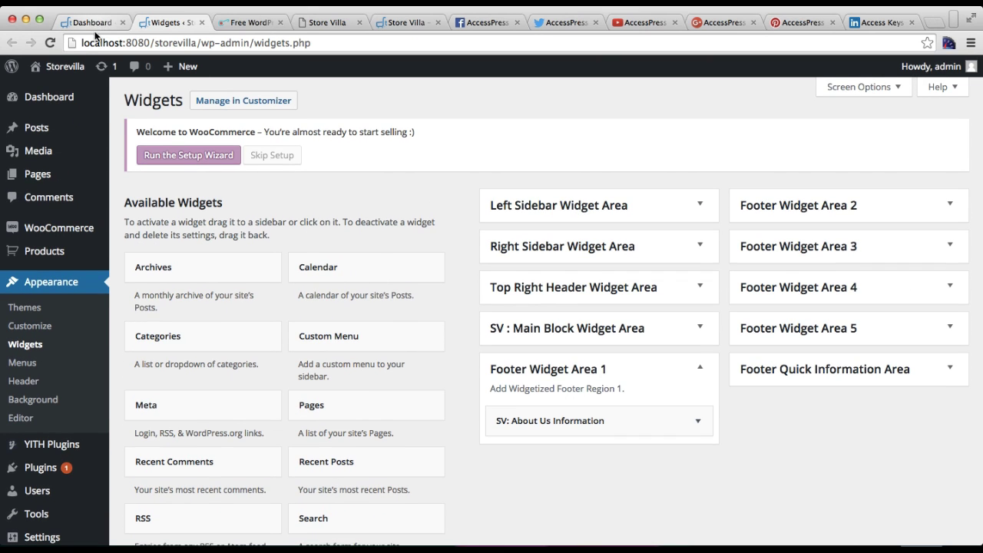
mouse_move(55, 66)
right_click(50, 95)
click(76, 98)
click(235, 29)
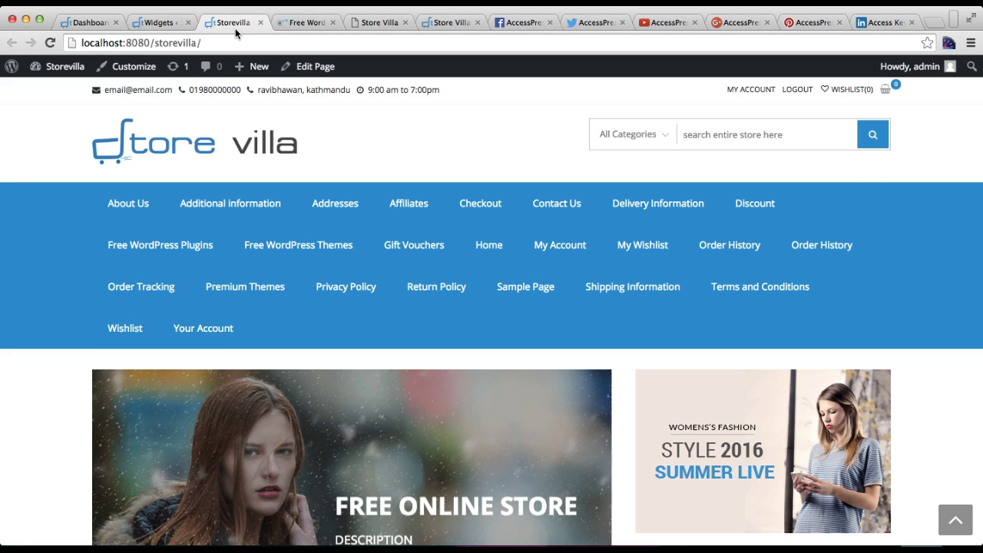
scroll(340, 349, down, 15)
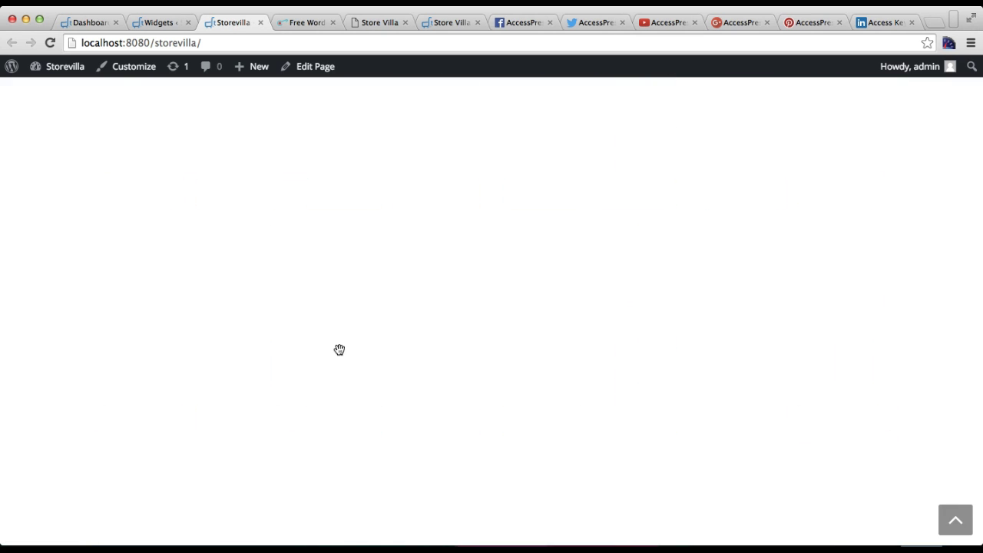
scroll(339, 353, down, 10)
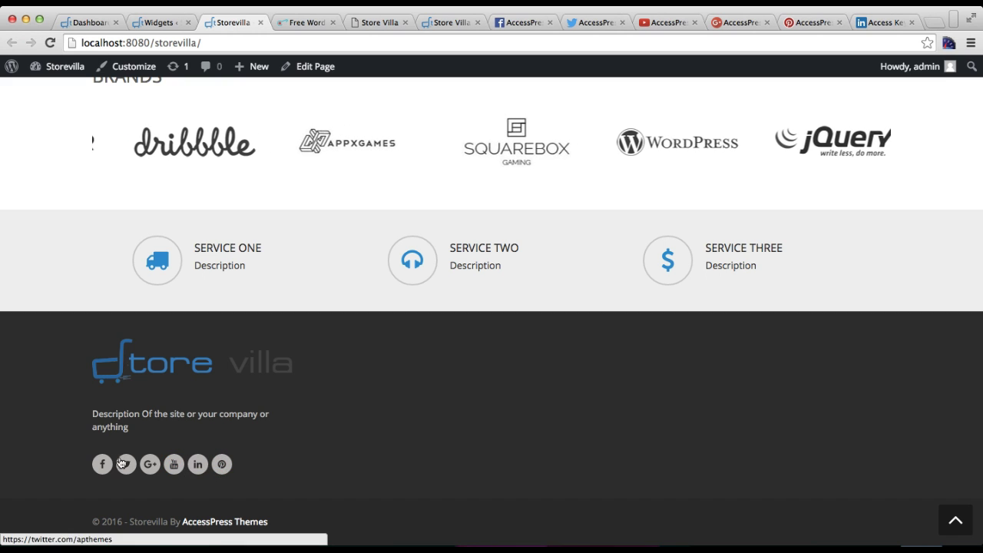
click(172, 22)
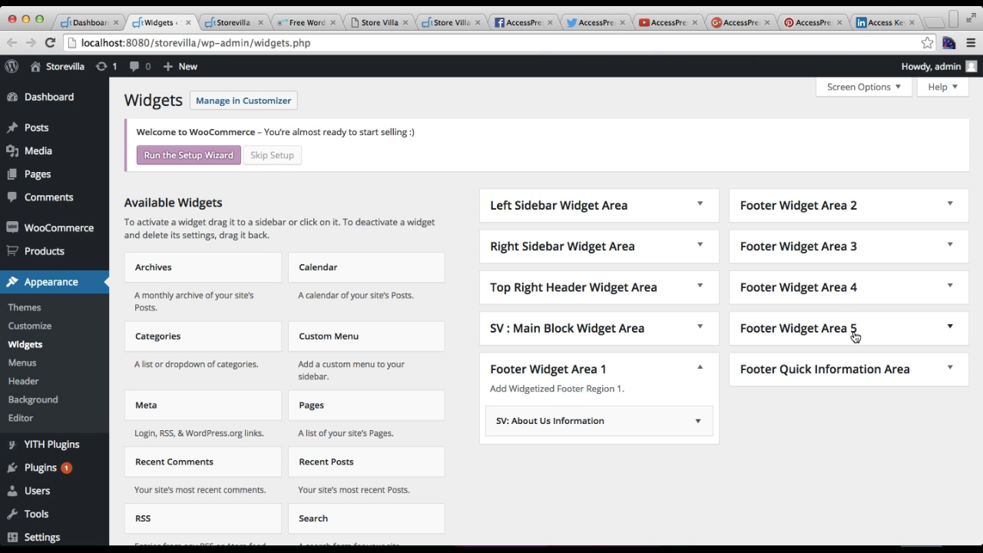
Check the demo footer's second column, then expand the empty Footer Widget Area 2
click(438, 23)
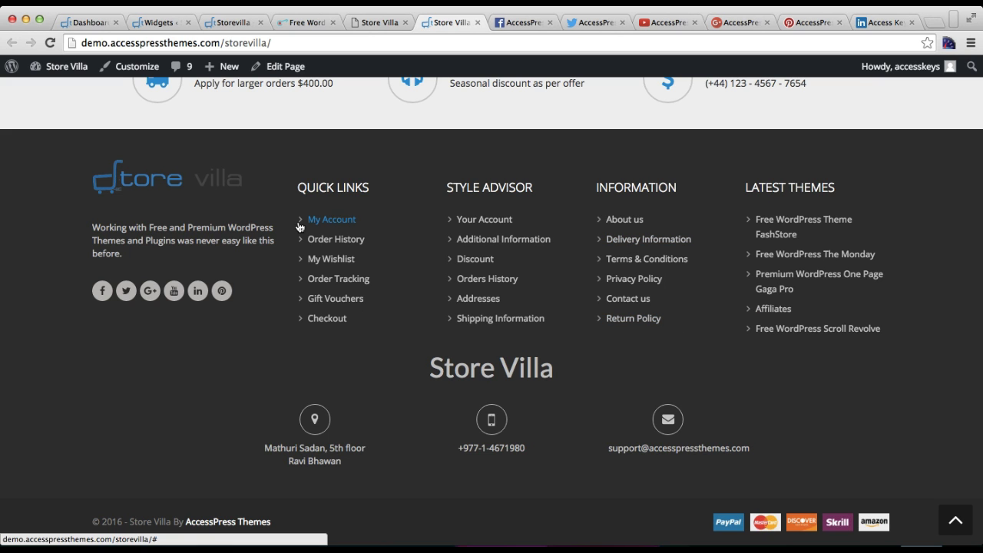
click(158, 23)
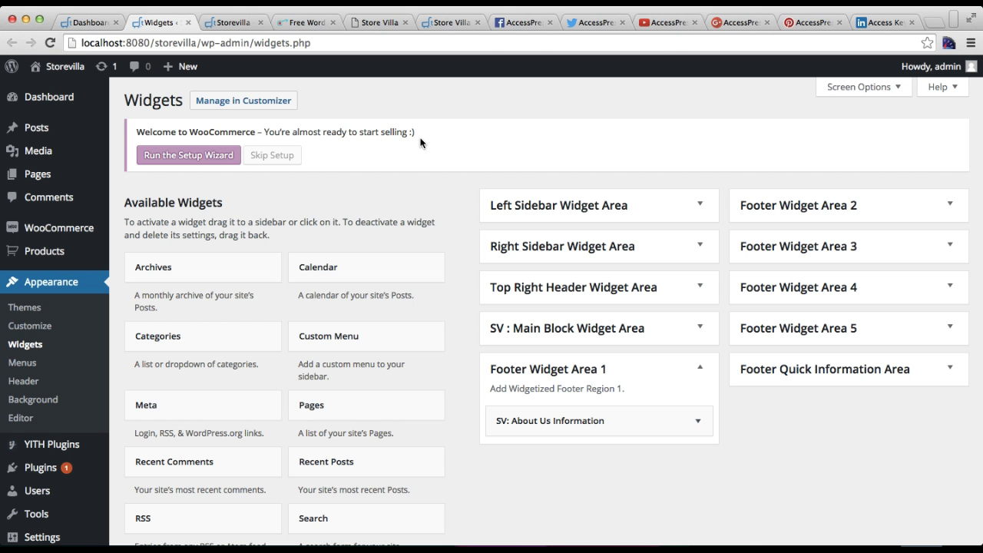
click(888, 215)
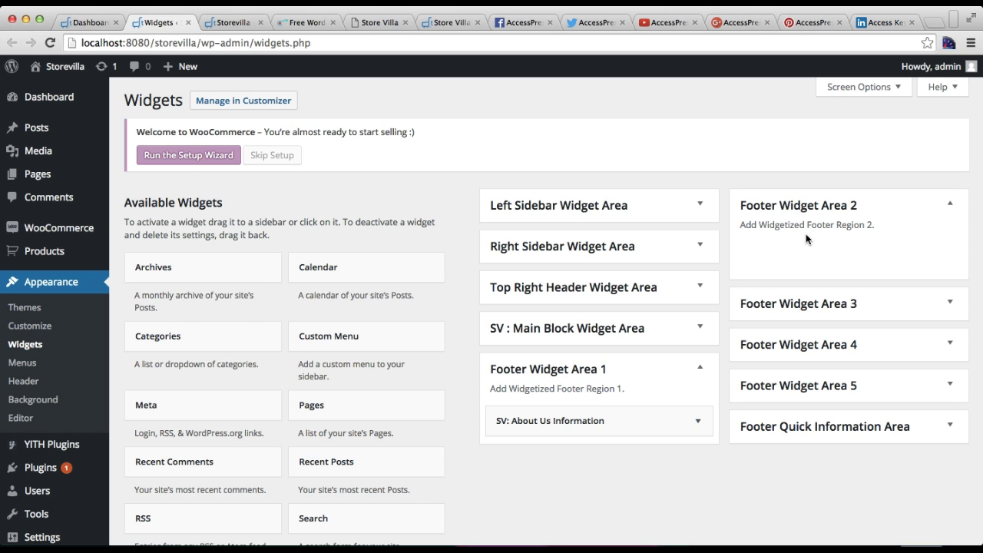
Add a Custom Menu widget to Footer Widget Area 2, select the Quick Links menu, and save
click(361, 338)
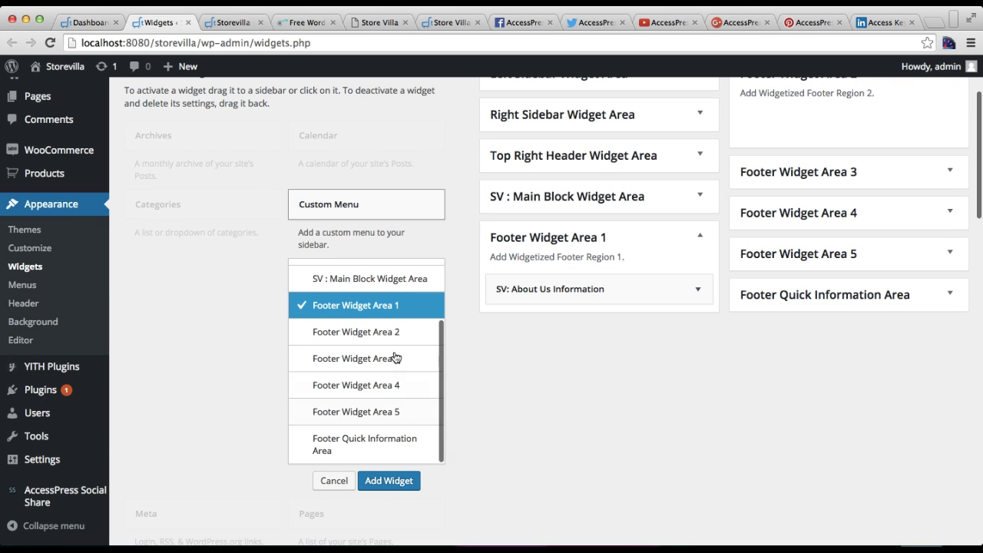
click(382, 332)
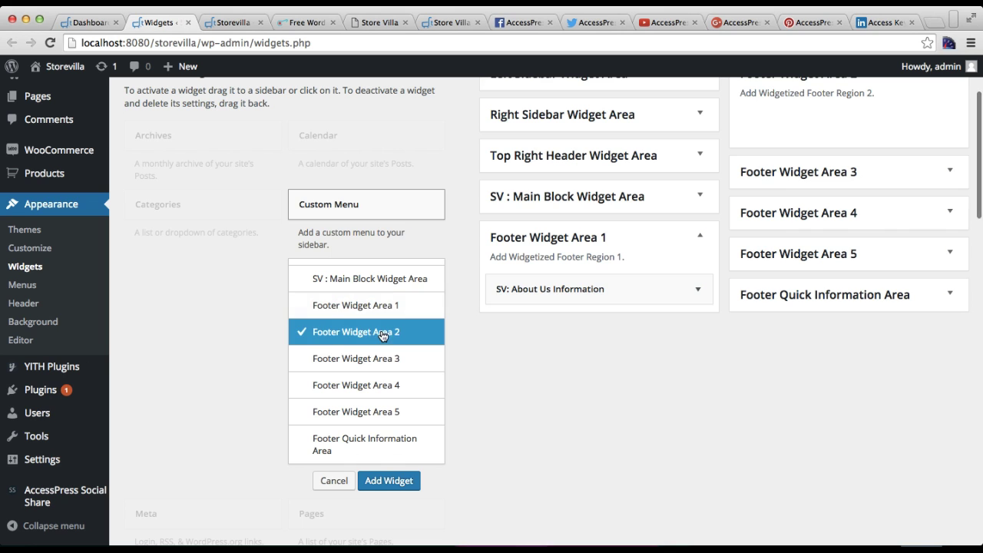
click(381, 479)
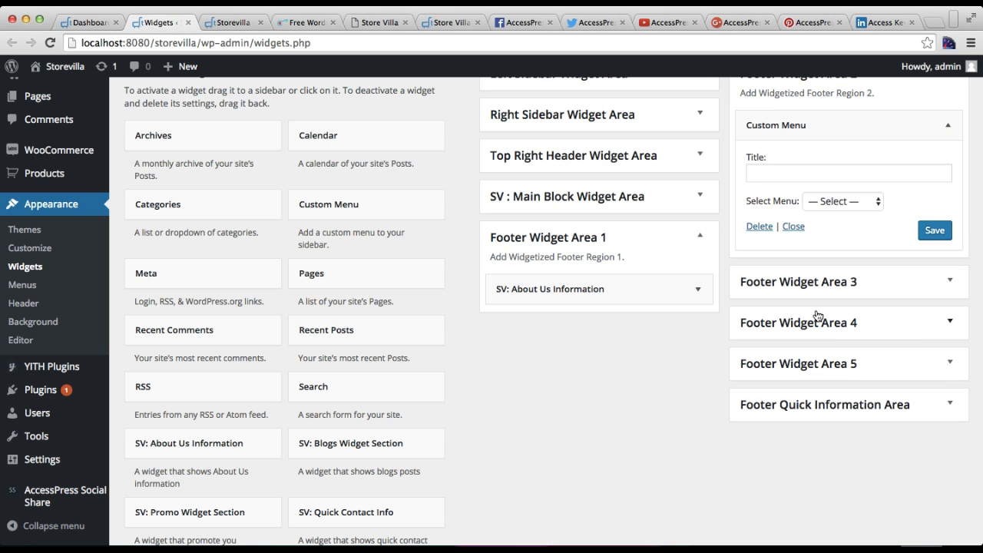
click(808, 178)
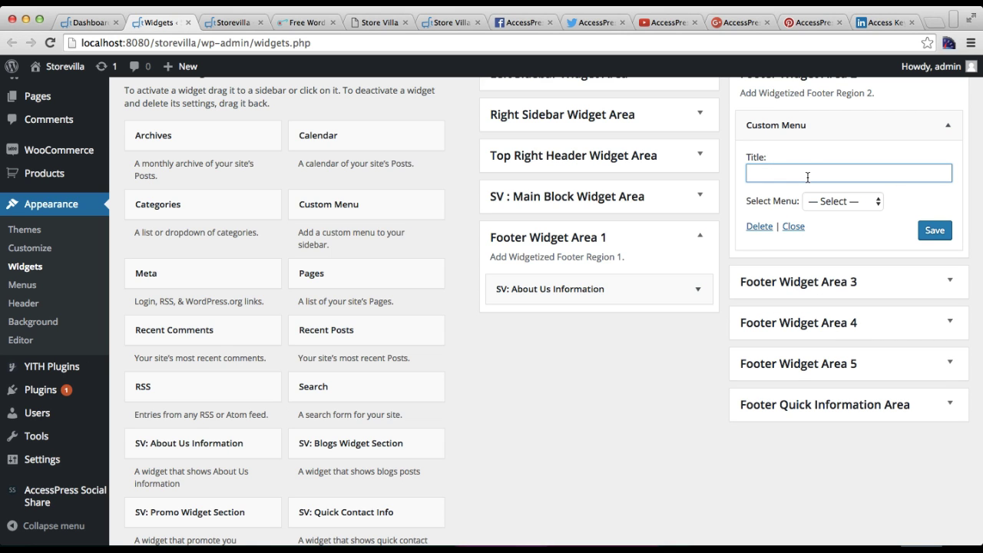
click(869, 207)
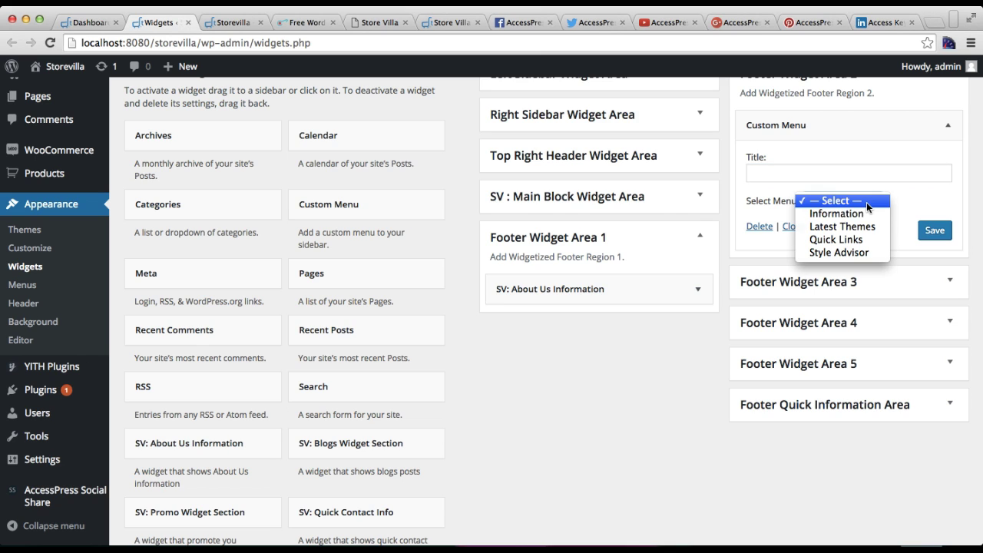
click(867, 241)
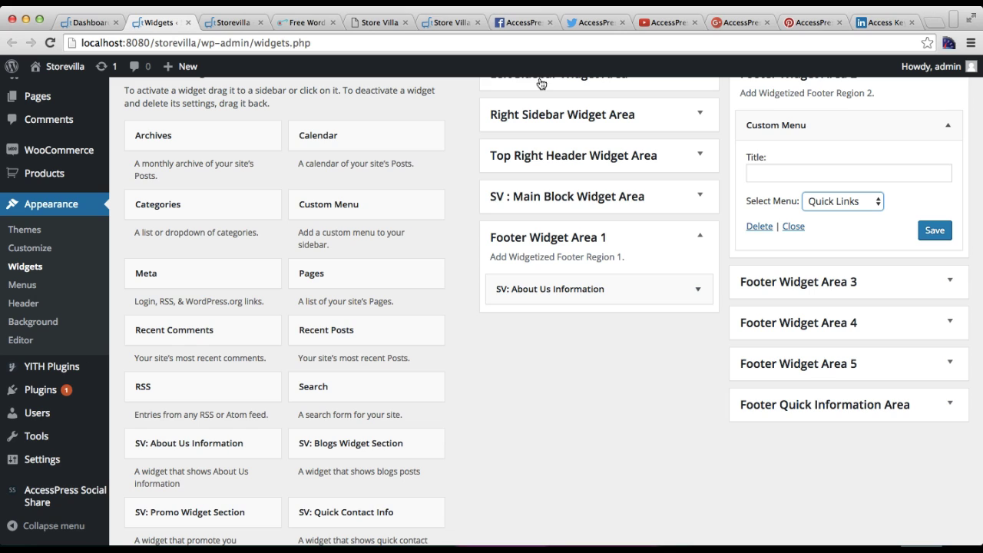
click(935, 232)
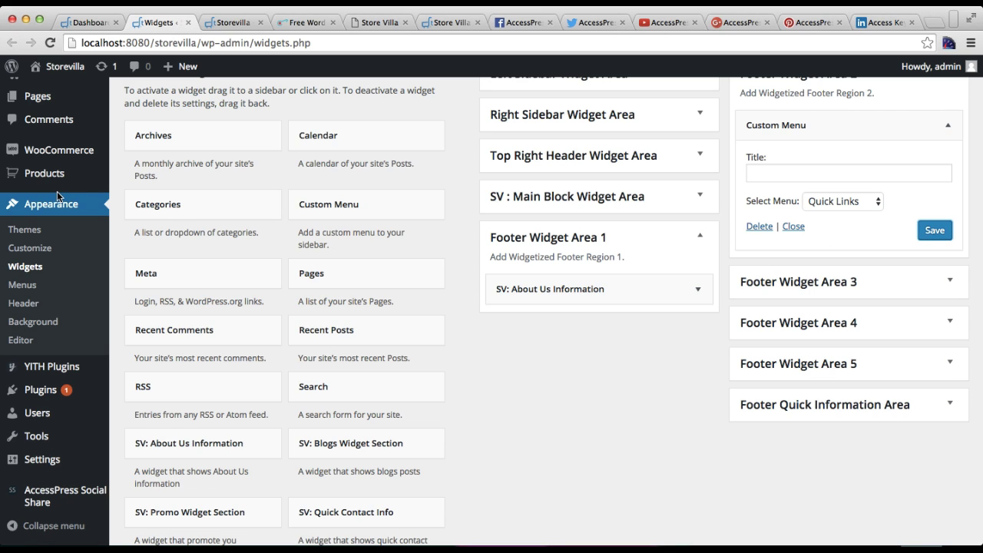
right_click(28, 285)
In a new Menus tab, create an empty menu named 'Menu 123'
click(44, 293)
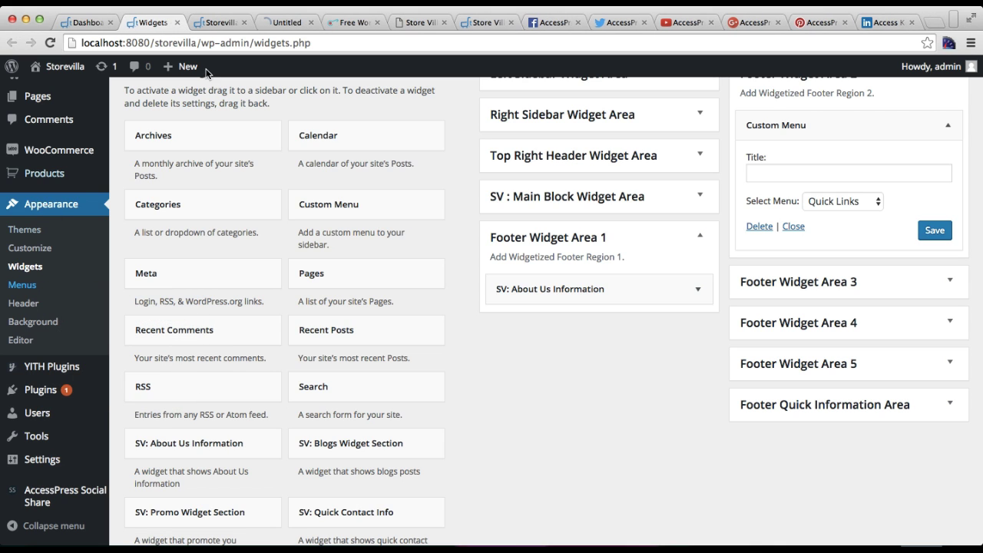
click(286, 27)
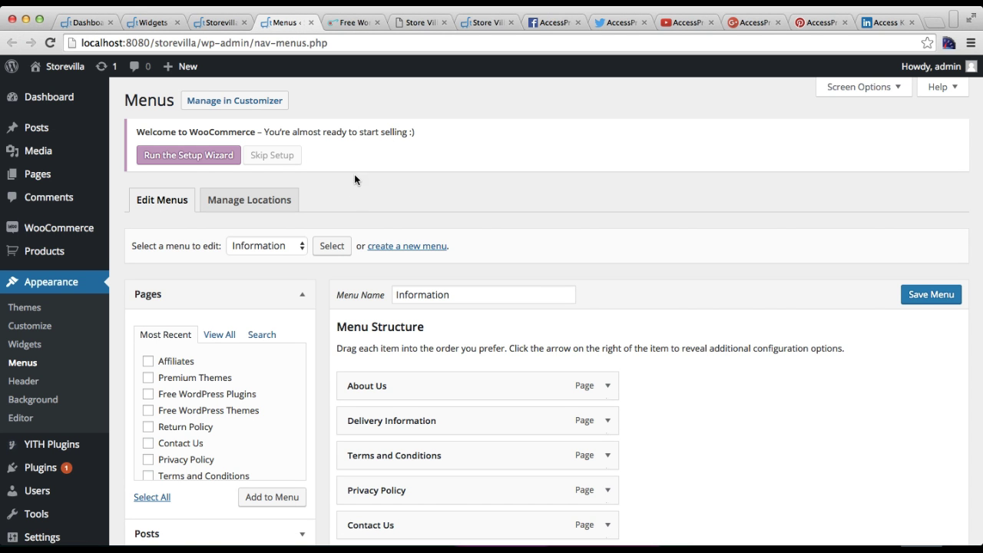
click(408, 246)
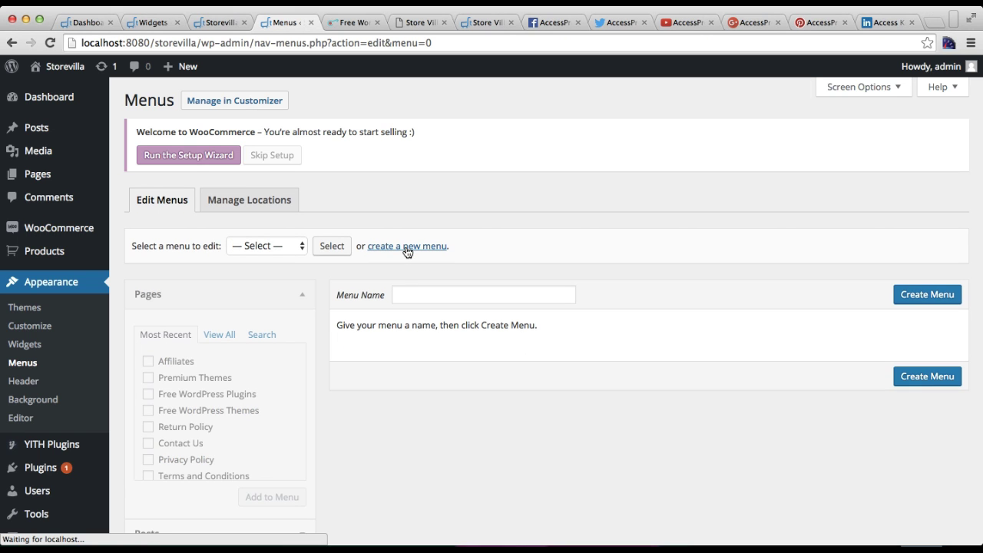
click(430, 292)
text(M)
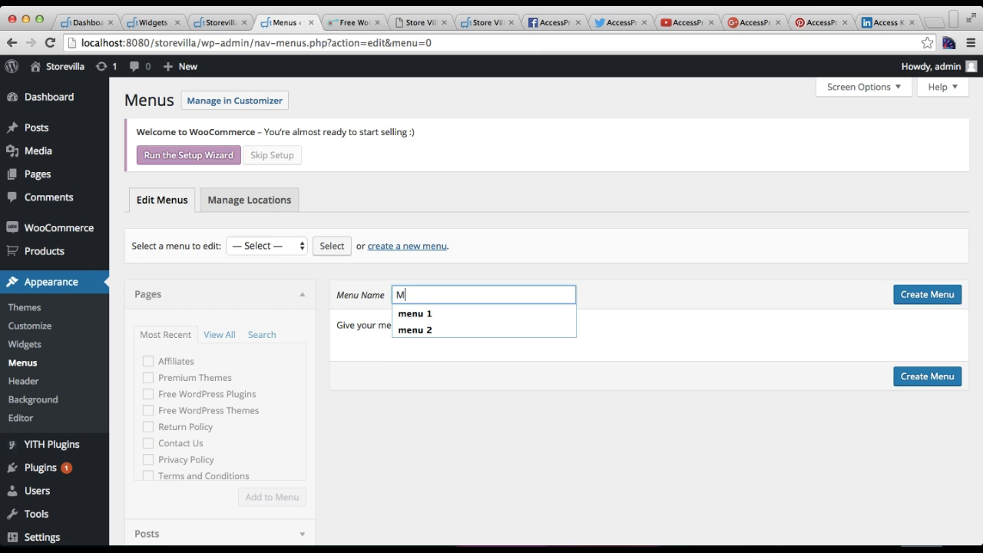
text(enu 123)
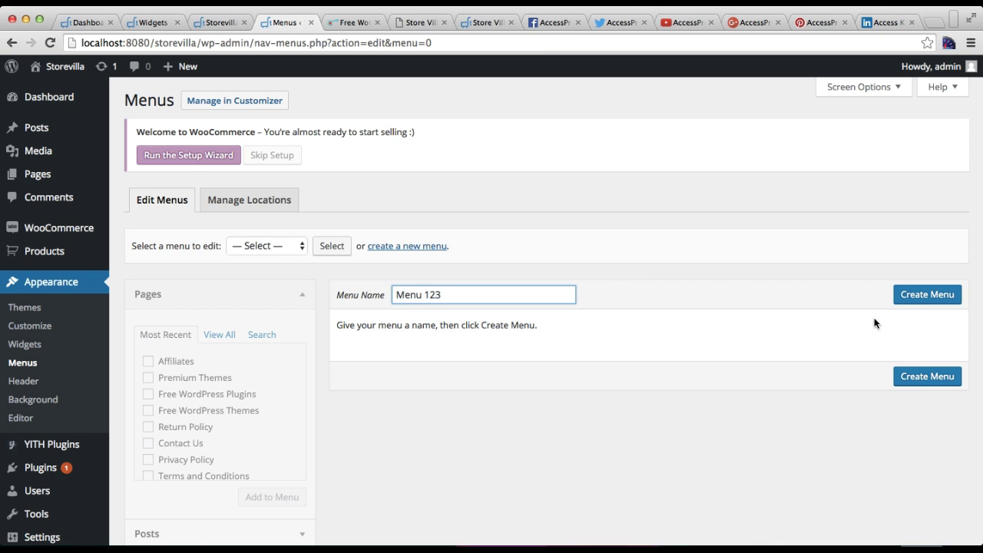
click(928, 300)
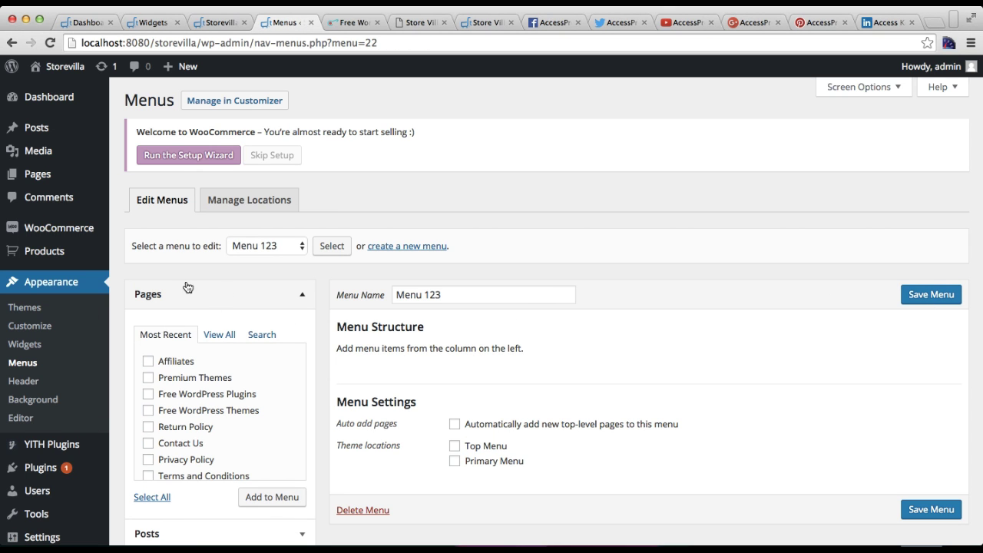
click(269, 296)
Tick Product Categories and Product Tags in the menu editor's Screen Options
scroll(256, 344, down, 2)
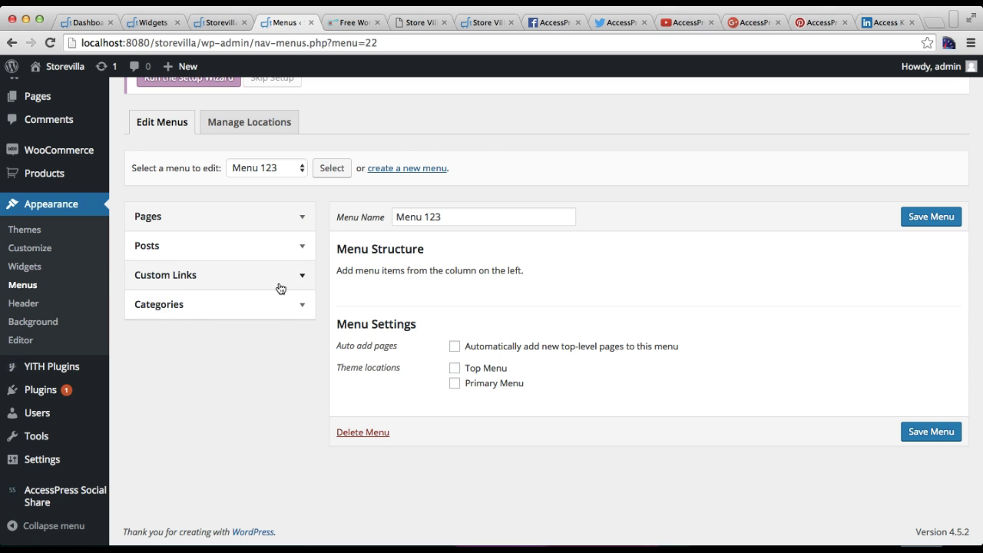
scroll(279, 288, up, 2)
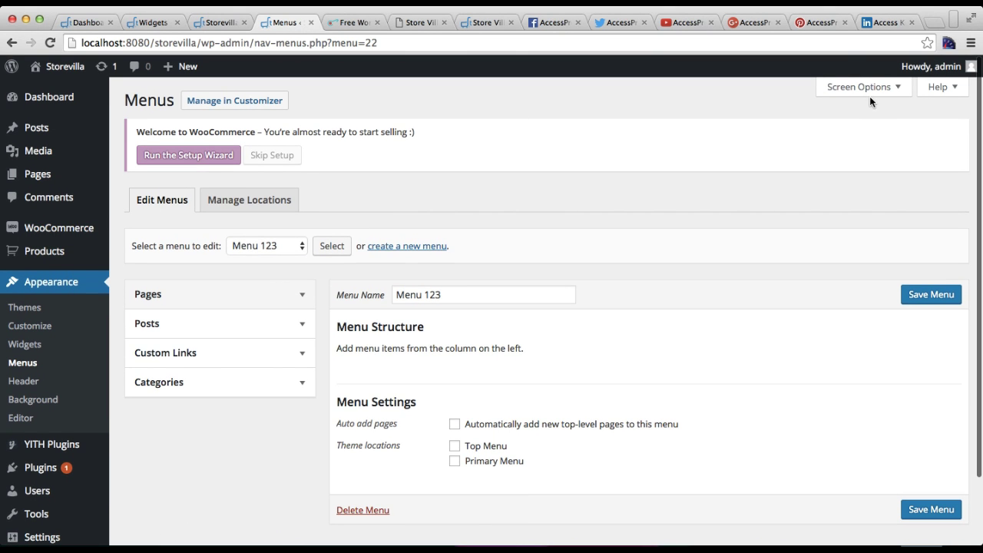
click(870, 89)
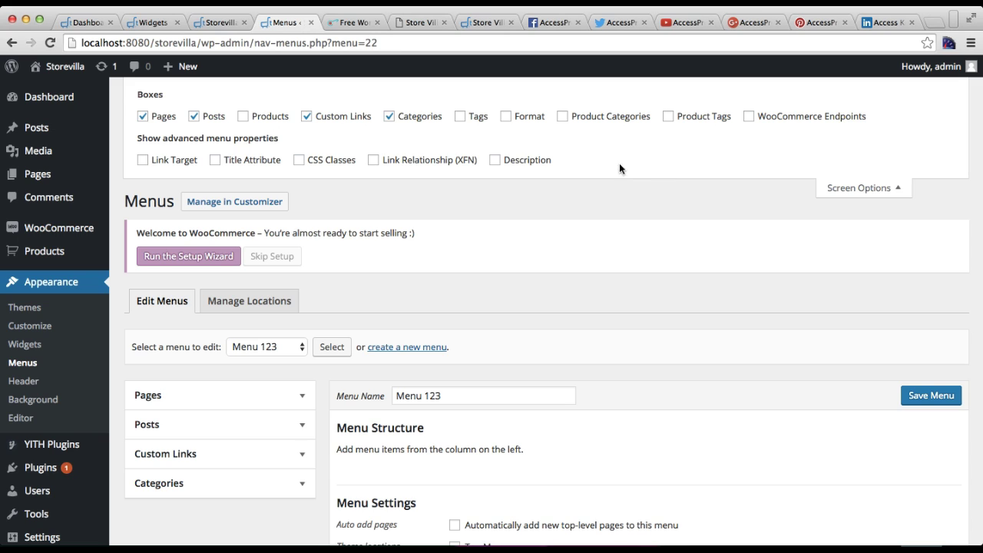
click(563, 119)
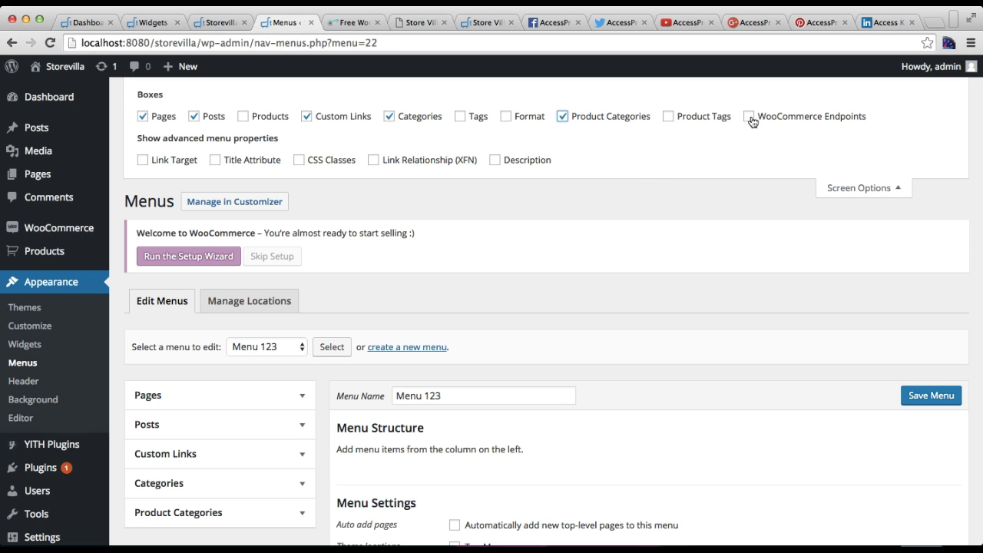
click(669, 118)
scroll(602, 164, down, 3)
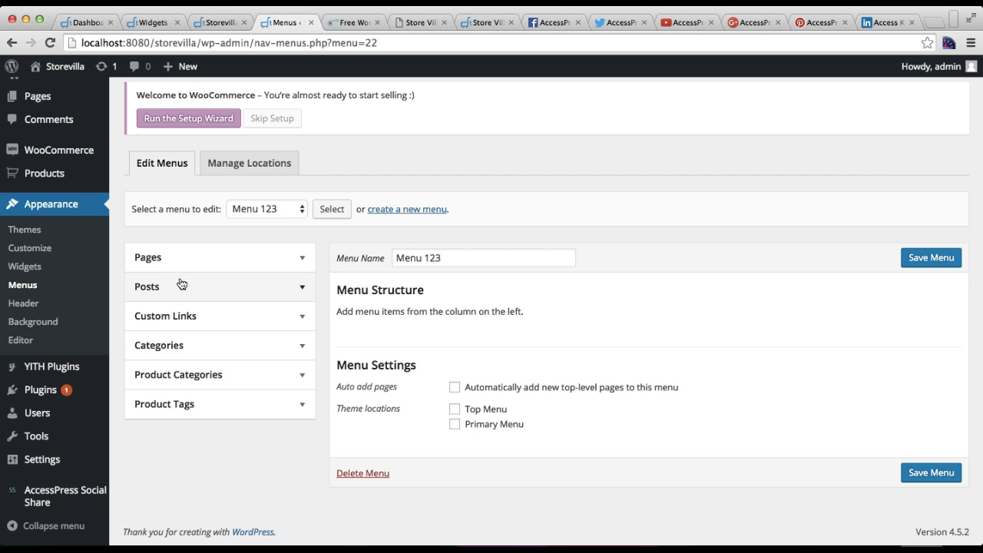
Add Men's Clothing, Woman's Clothing, Mobile Phones, Albums and T-Shirts categories to Menu 123
click(201, 261)
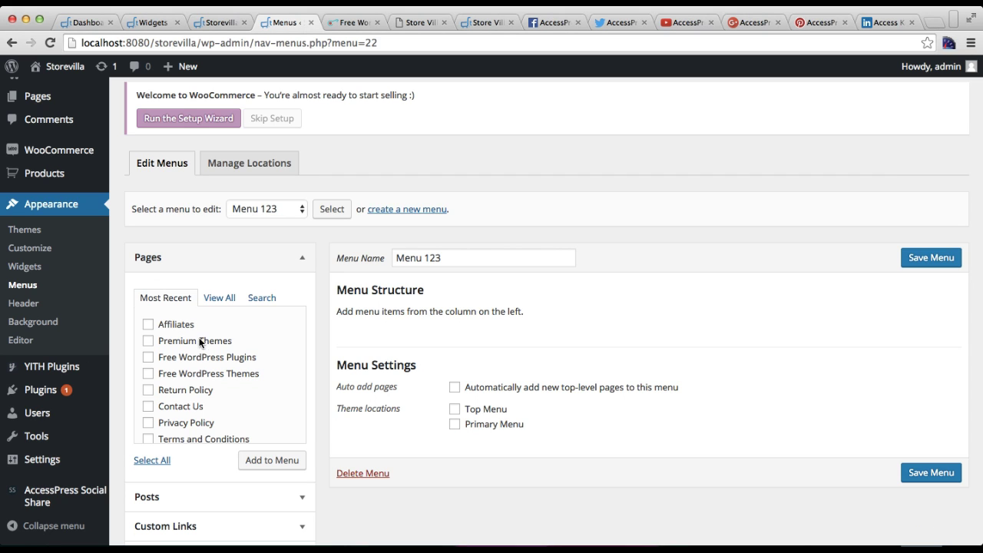
scroll(201, 369, down, 5)
click(208, 392)
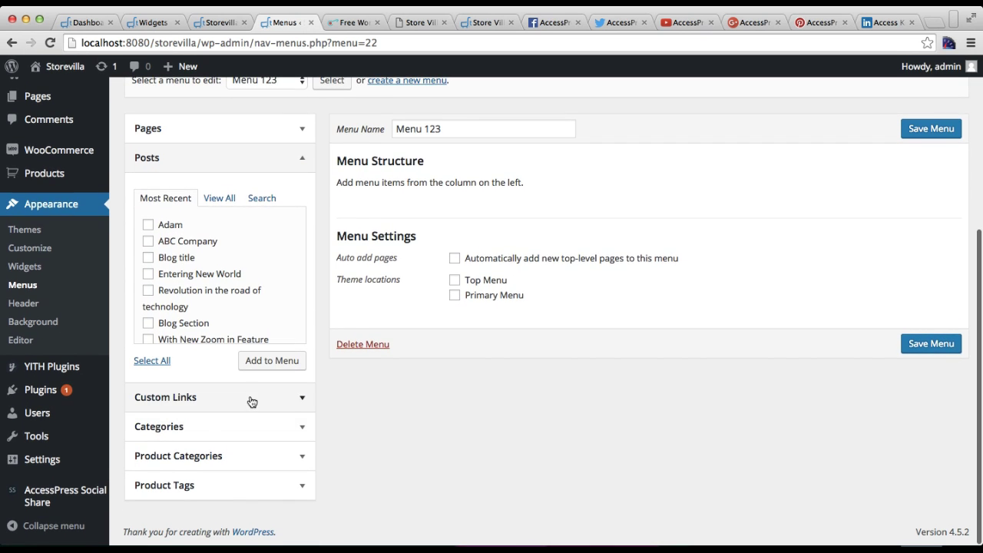
click(248, 399)
click(208, 455)
scroll(208, 459, down, 3)
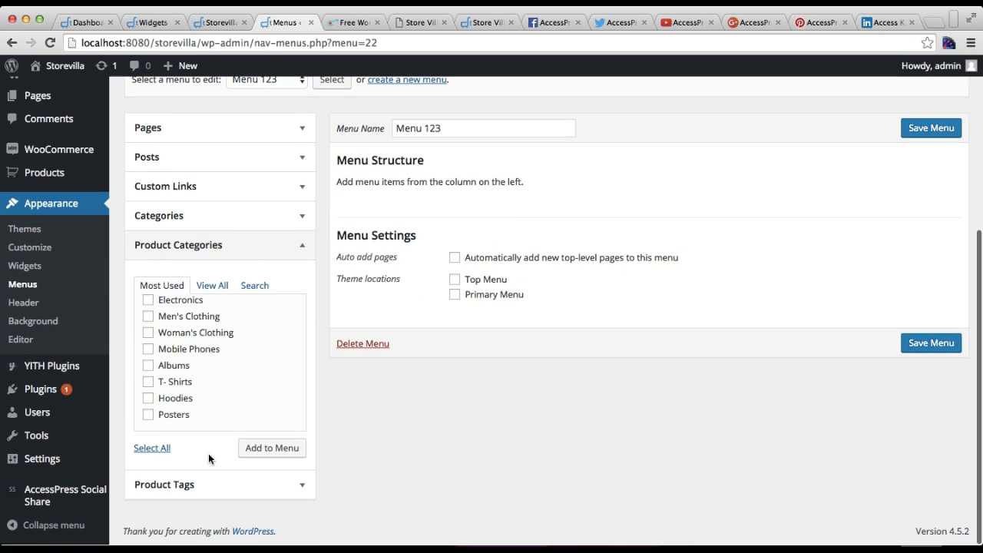
click(148, 316)
click(148, 333)
click(149, 351)
click(148, 366)
click(149, 383)
click(262, 449)
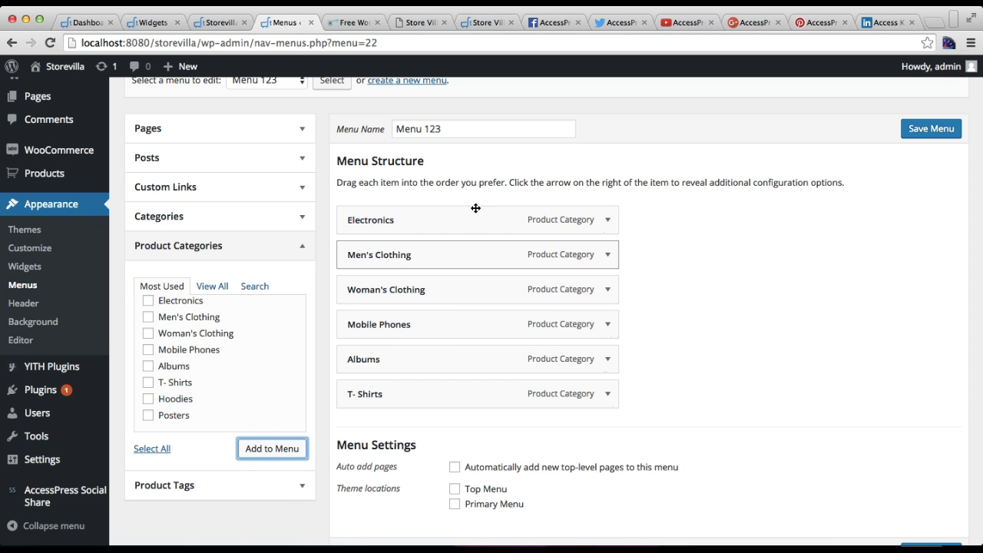
Save Menu 123 and bring up the Store Villa demo footer for reference
scroll(561, 371, down, 2)
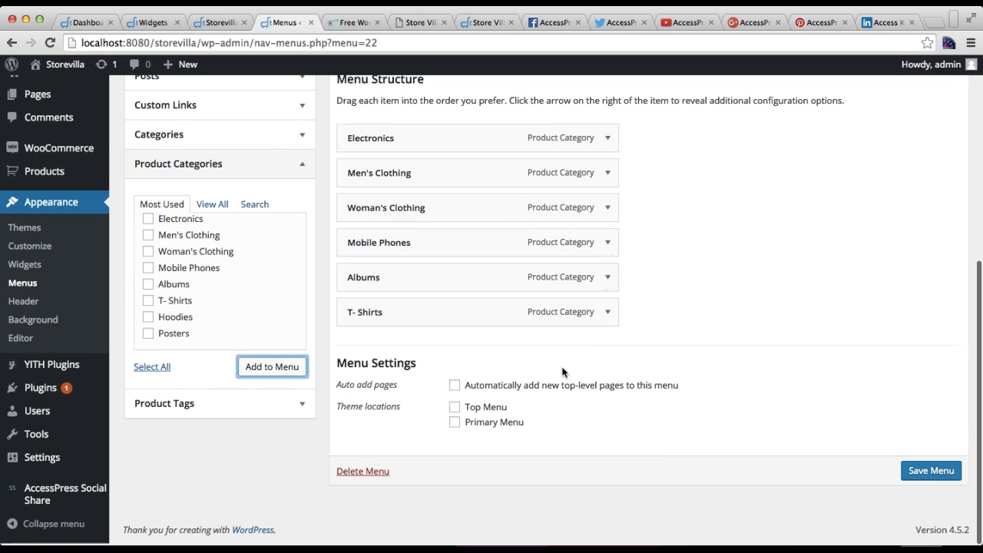
click(935, 477)
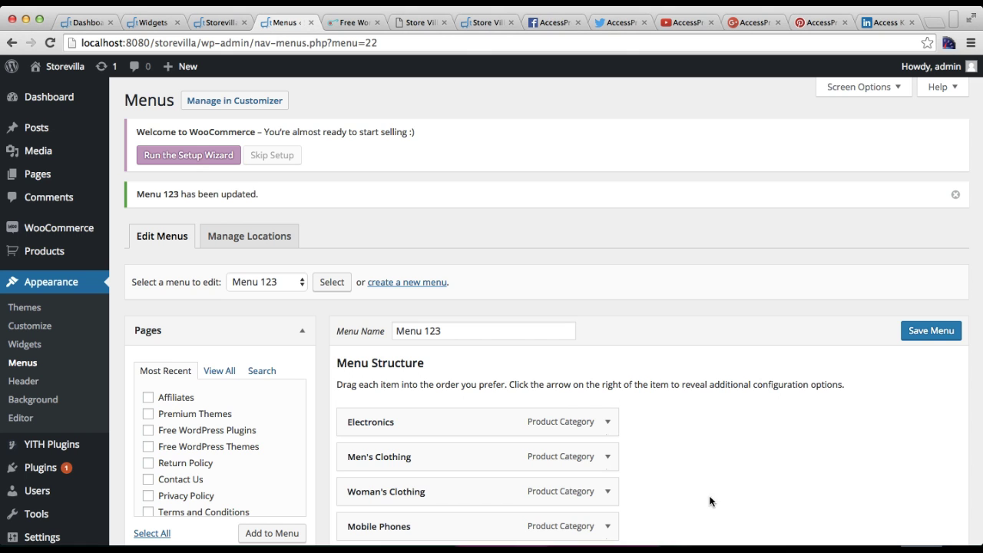
scroll(566, 478, down, 5)
scroll(553, 475, up, 3)
scroll(553, 475, down, 2)
scroll(553, 475, up, 2)
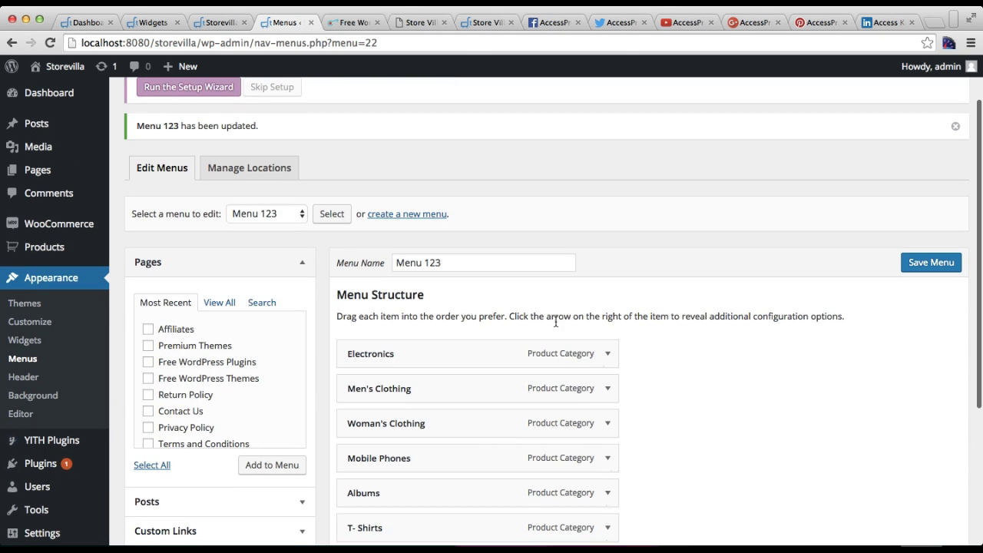
click(468, 24)
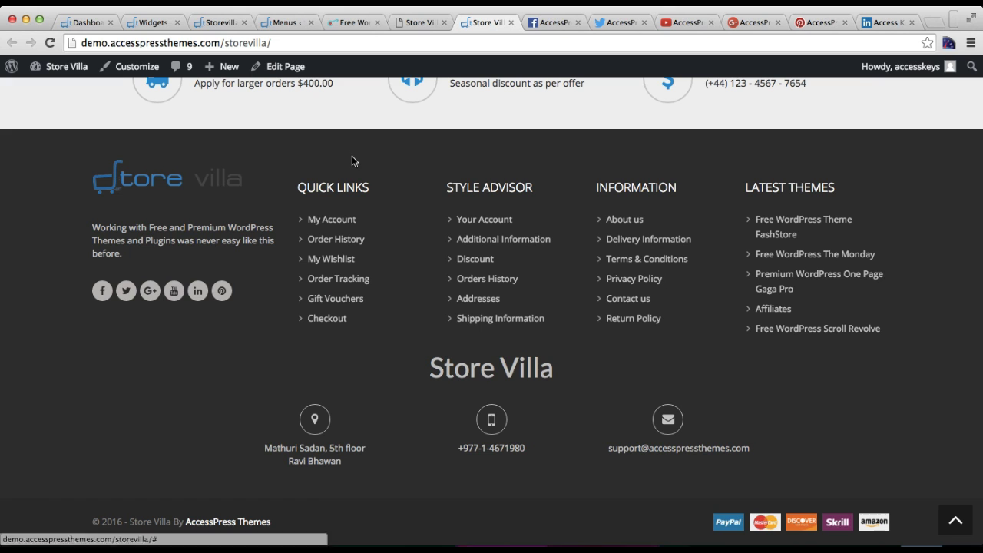
Title the Footer Widget Area 2 custom menu 'Quick Link', keep the Quick Links menu, and save
click(162, 23)
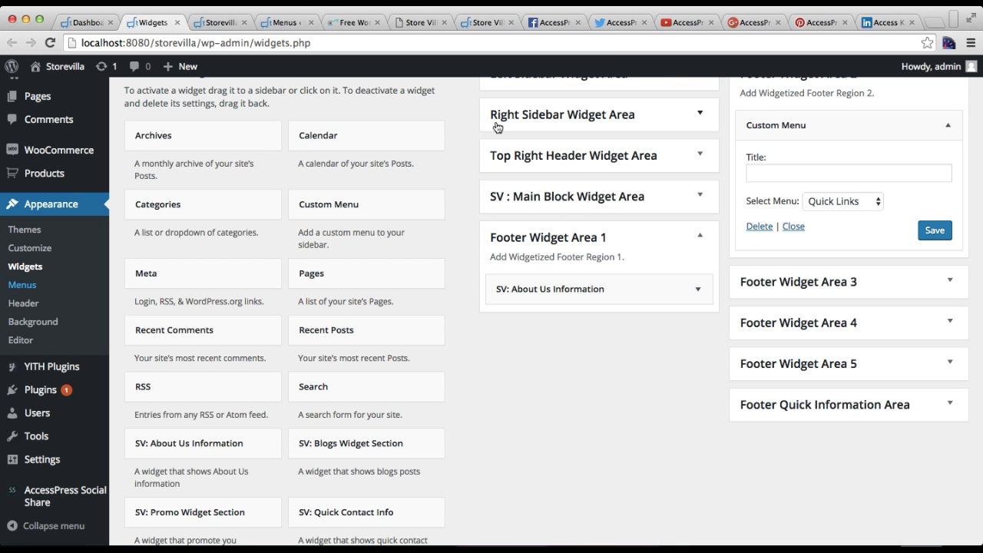
scroll(876, 233, up, 3)
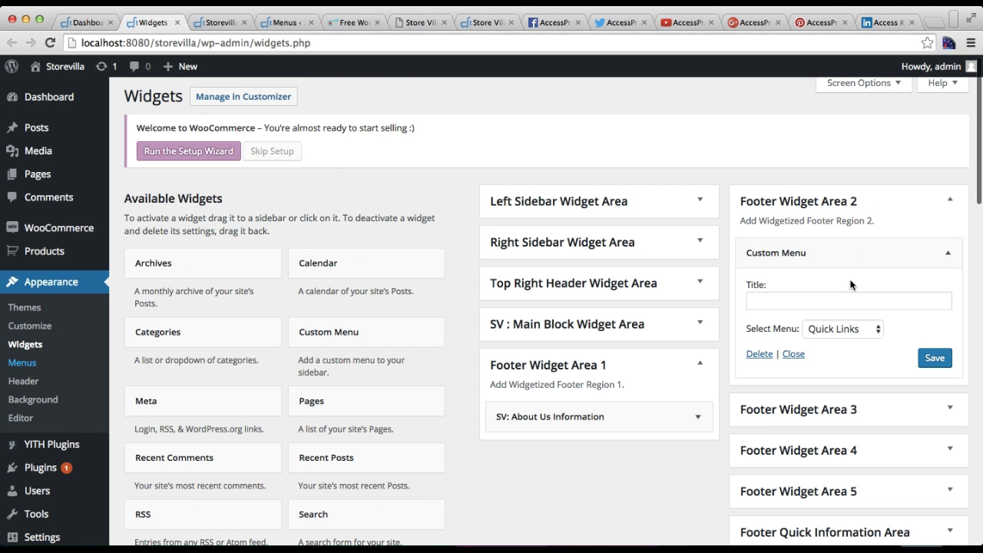
click(813, 302)
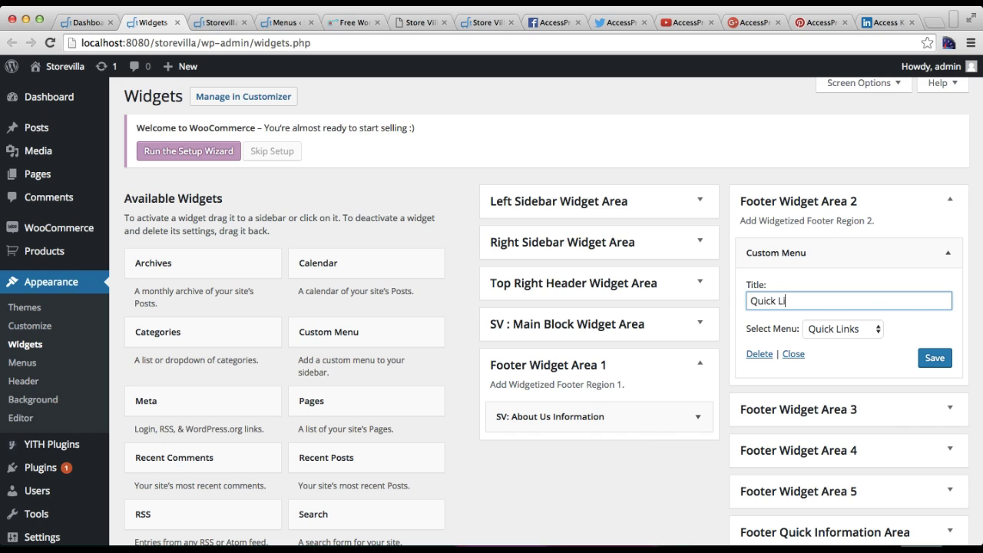
click(859, 332)
click(877, 330)
click(927, 363)
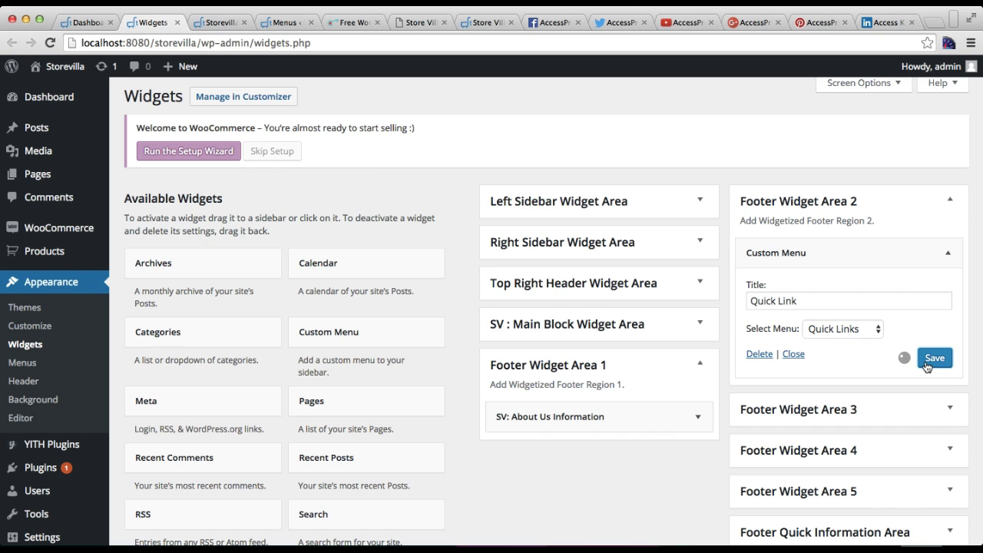
click(942, 212)
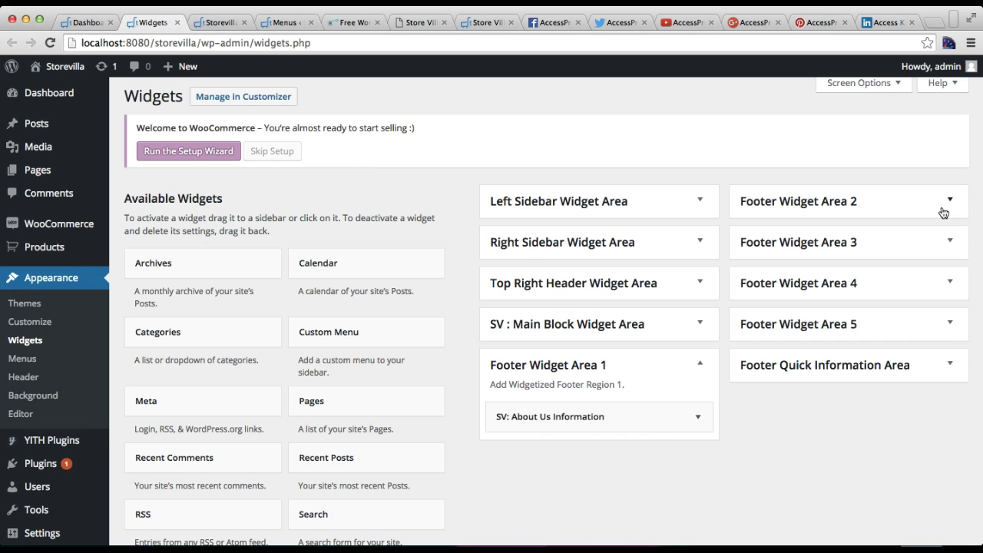
Add a Custom Menu widget to Footer Widget Area 3
click(924, 248)
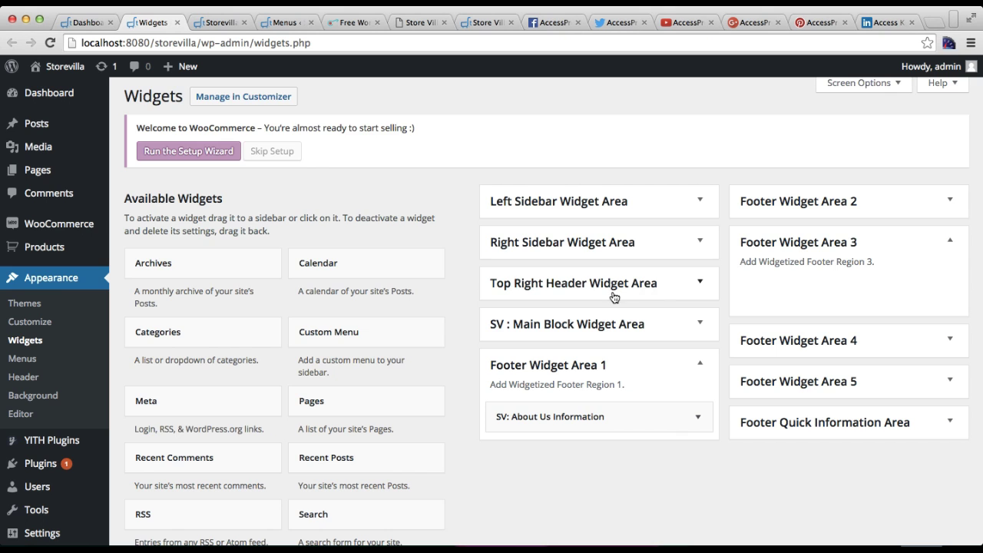
scroll(324, 398, down, 3)
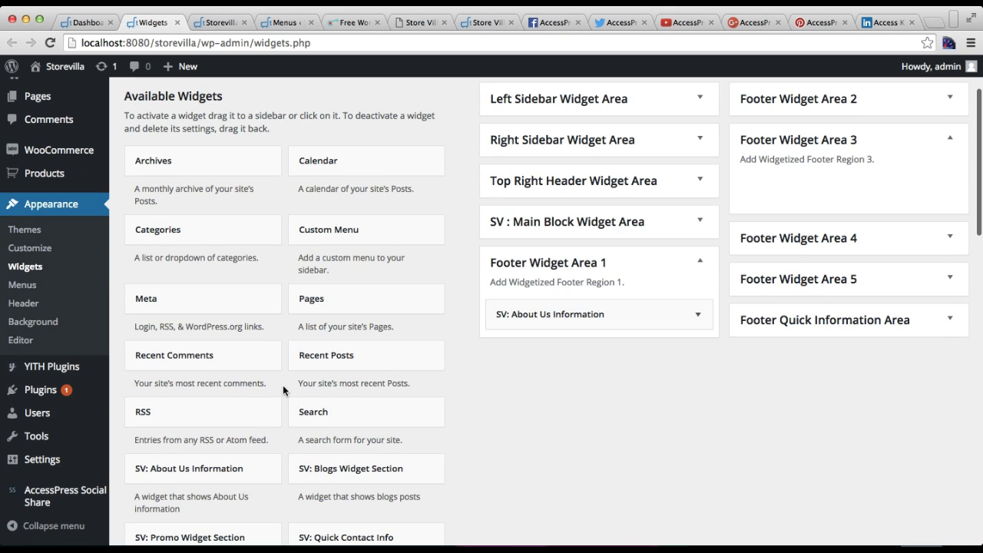
scroll(282, 389, down, 2)
scroll(281, 389, up, 2)
click(368, 218)
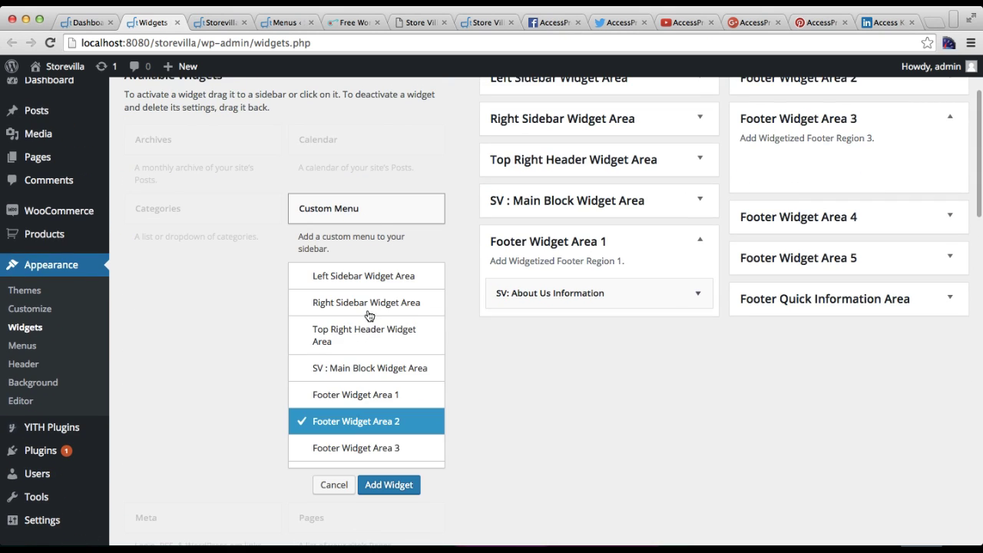
click(385, 448)
click(389, 485)
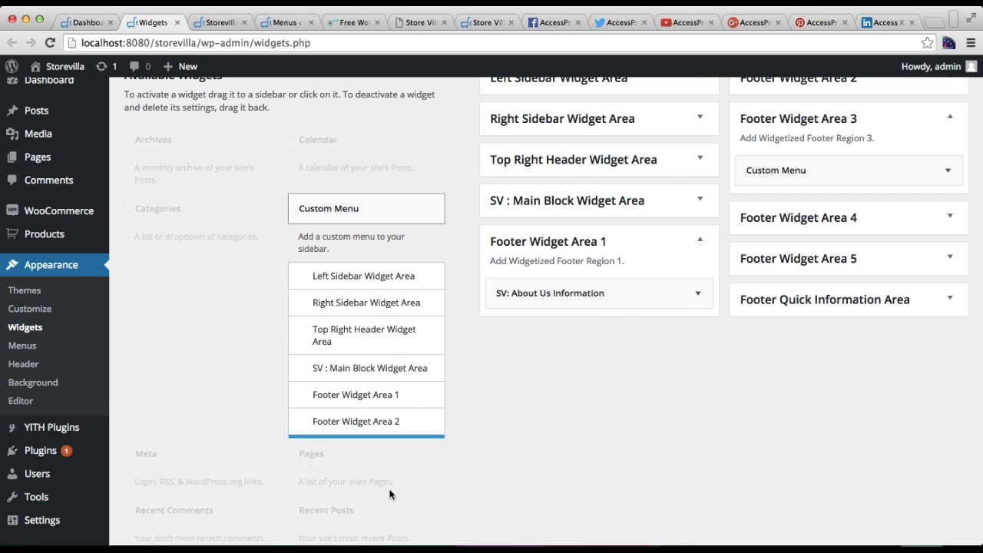
Give the widget the title 'Information' and the Information menu, then save it
click(815, 216)
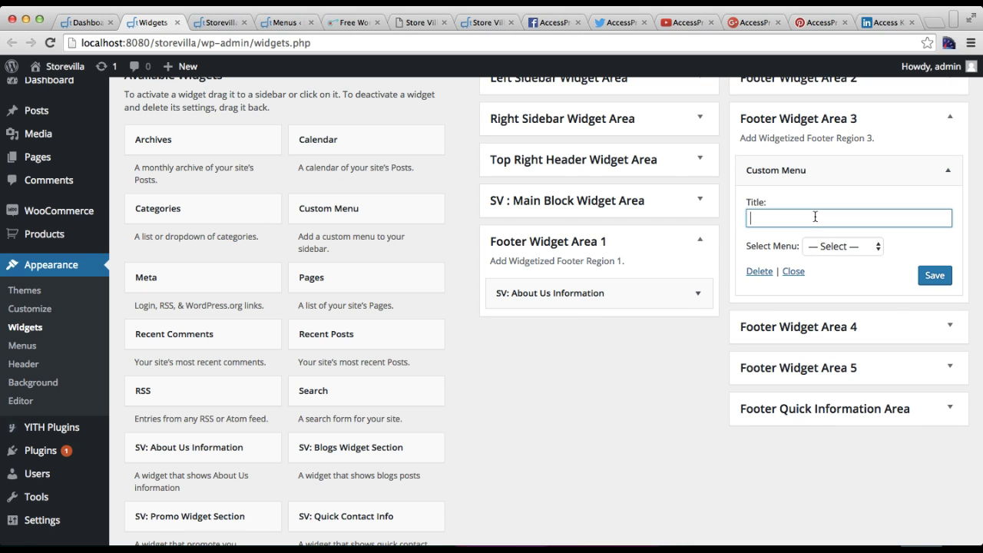
click(842, 247)
click(836, 259)
click(811, 219)
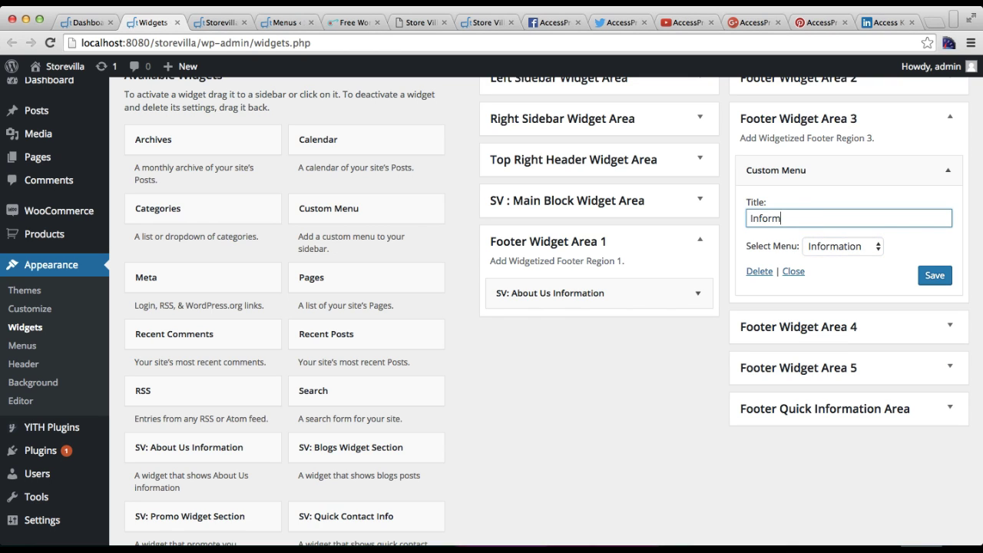
click(935, 277)
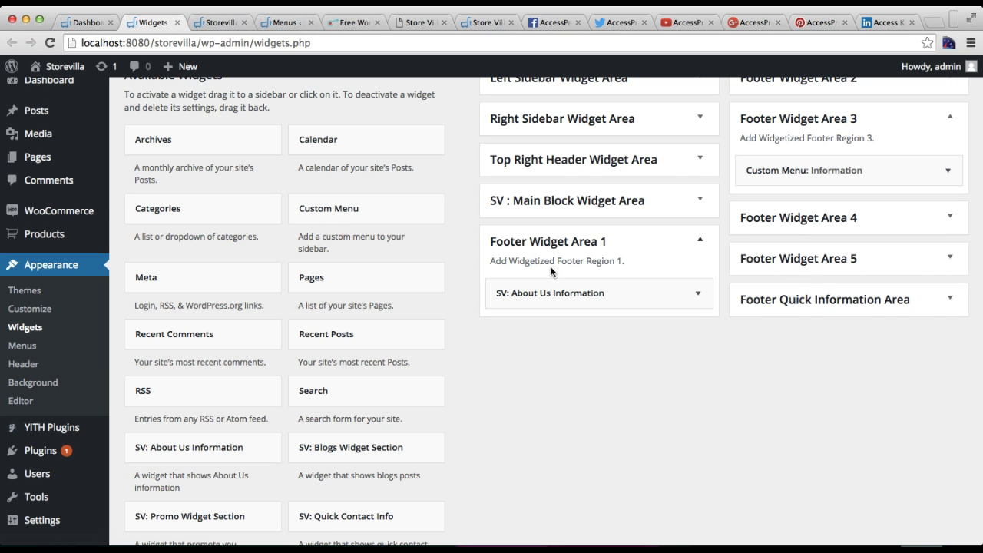
click(338, 206)
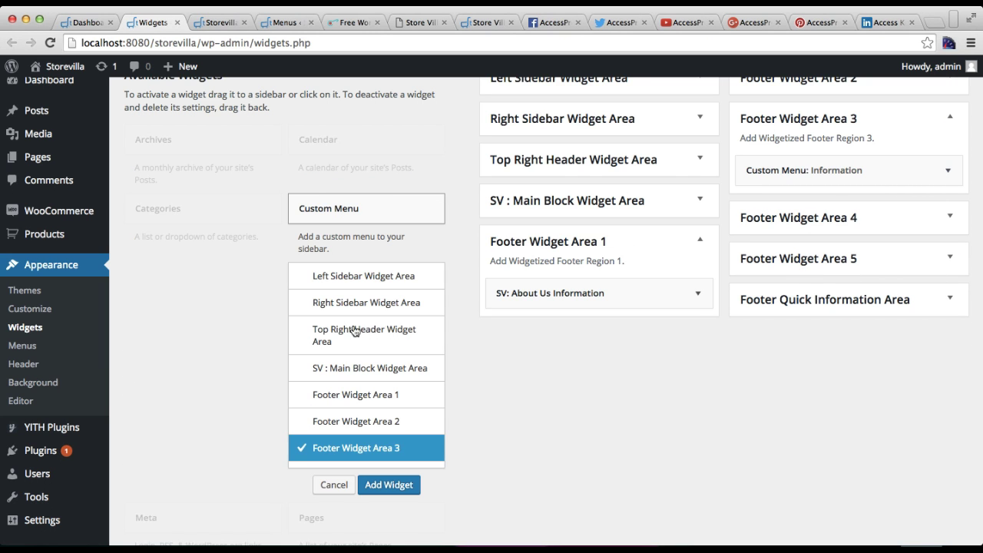
Add Custom Menu widgets to Footer Widget Areas 4 and 5
scroll(342, 426, down, 3)
click(339, 371)
click(388, 464)
click(369, 198)
scroll(384, 377, down, 3)
click(367, 353)
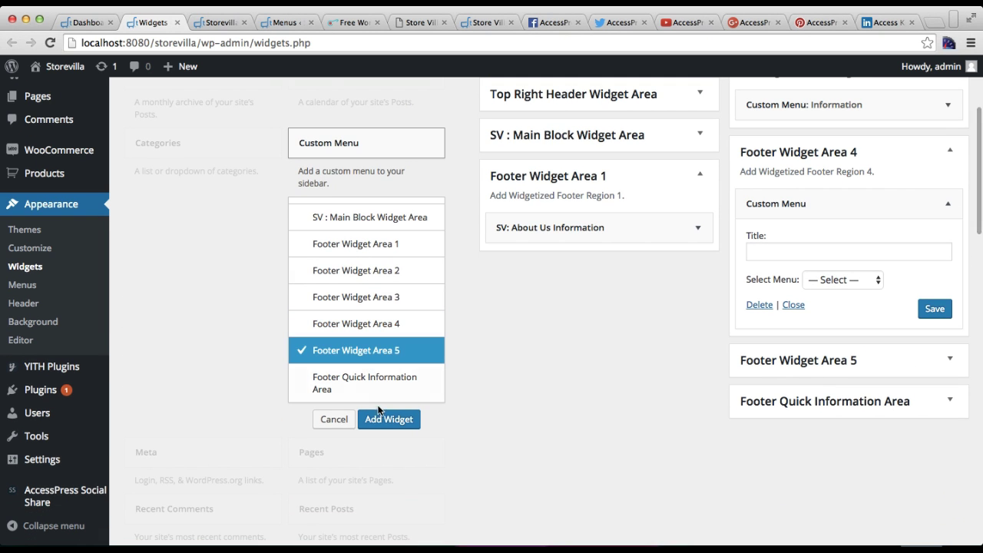
click(385, 419)
Set Footer Widget Area 4's widget to the Style Advisor menu with title 'Style Advisor' and save
click(822, 251)
click(848, 278)
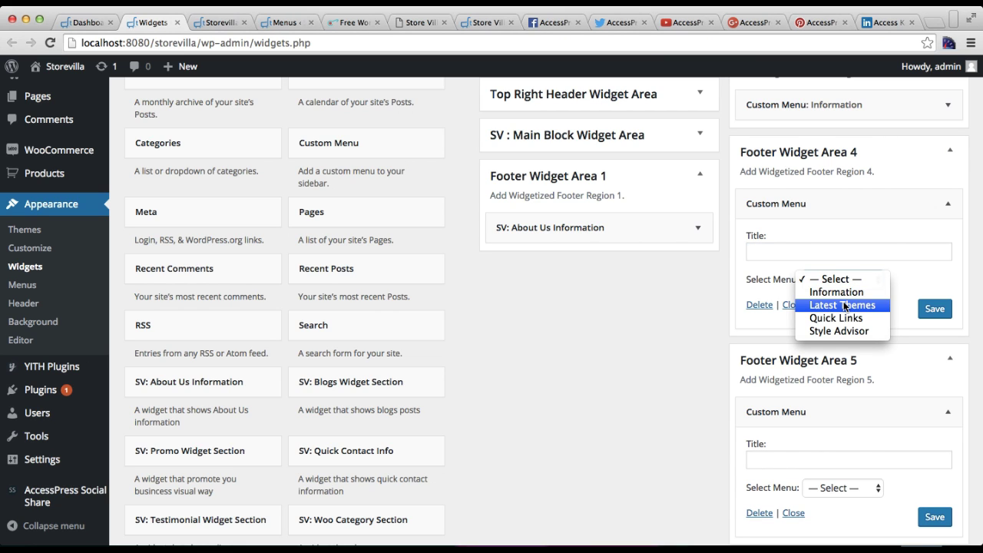
click(842, 329)
click(804, 252)
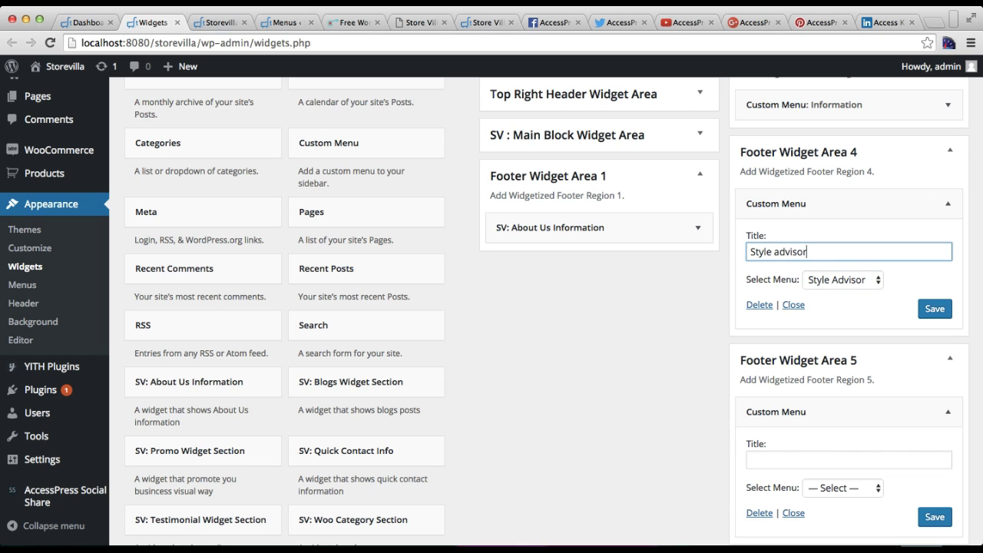
click(780, 252)
key(BackSpace)
text(A)
click(935, 310)
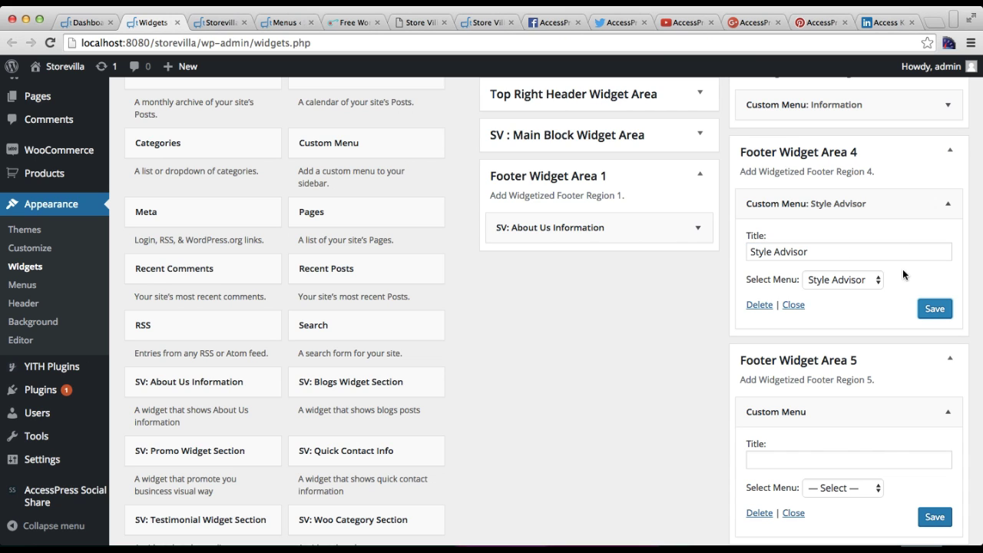
click(951, 161)
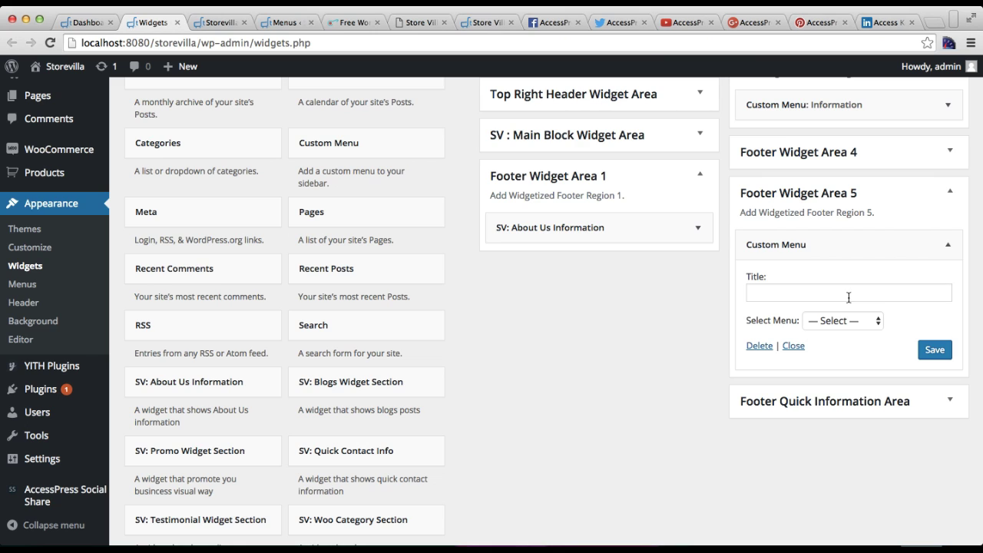
Set Footer Widget Area 5's widget to the Latest Themes menu and title, then save
click(855, 322)
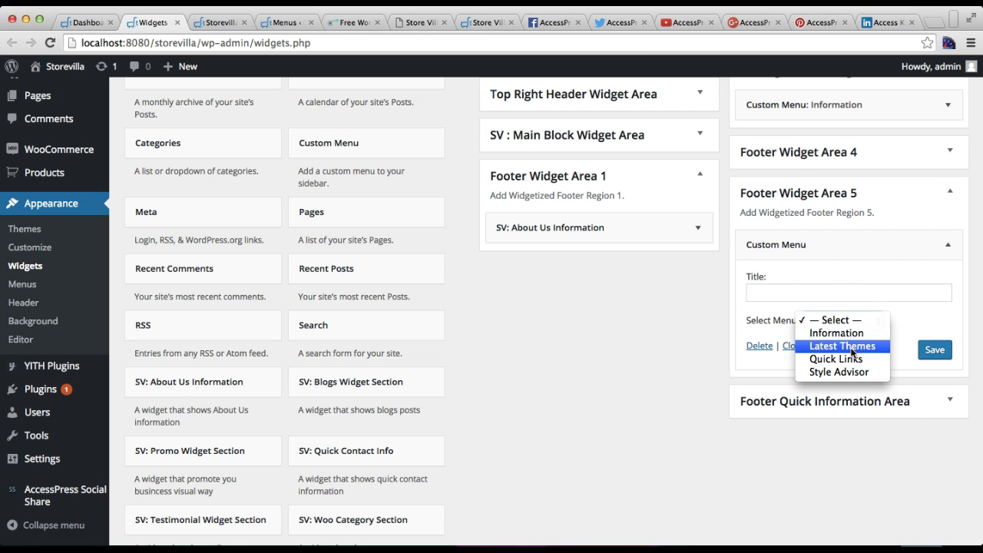
click(853, 347)
click(808, 292)
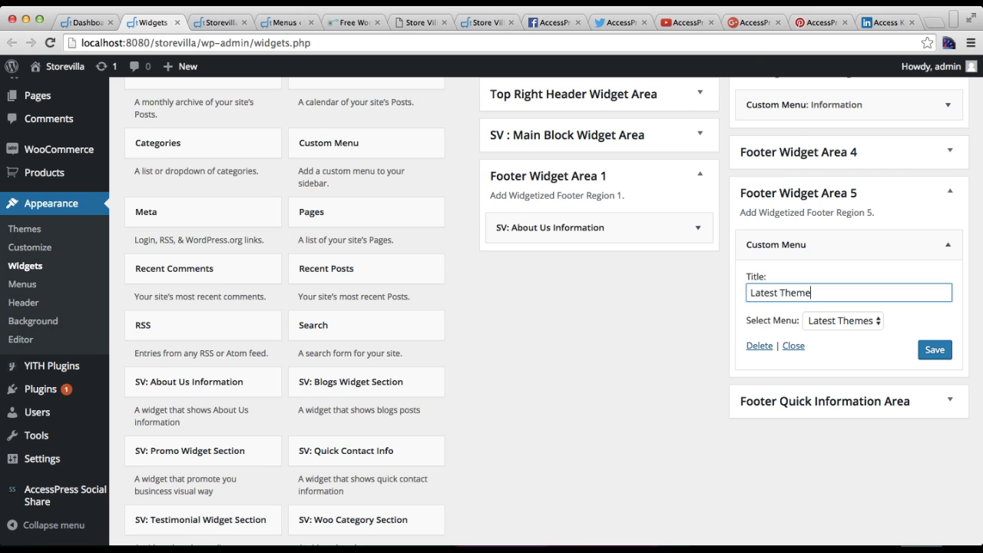
click(934, 351)
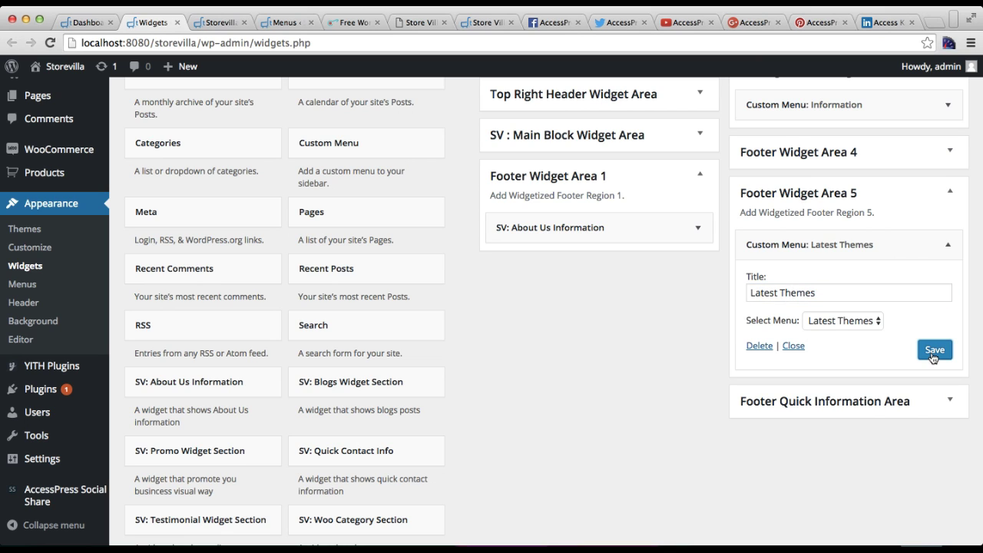
click(945, 205)
scroll(867, 157, up, 5)
click(932, 250)
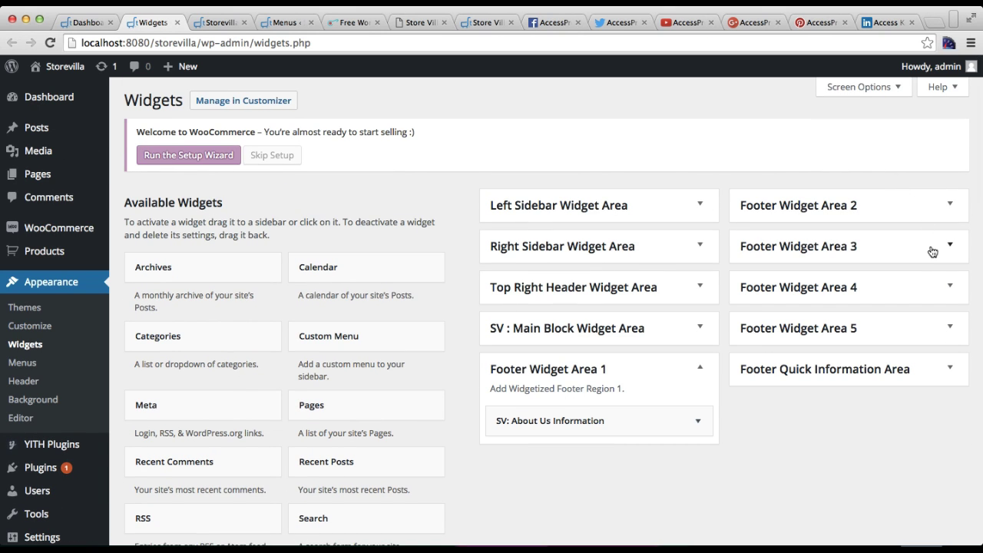
click(230, 22)
click(252, 42)
key(Return)
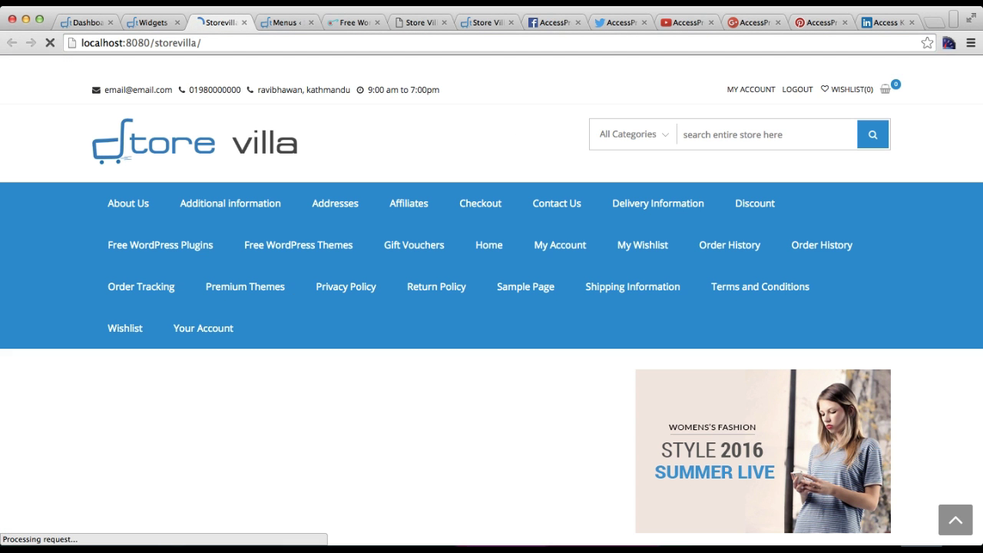
scroll(442, 307, down, 4)
scroll(442, 307, down, 15)
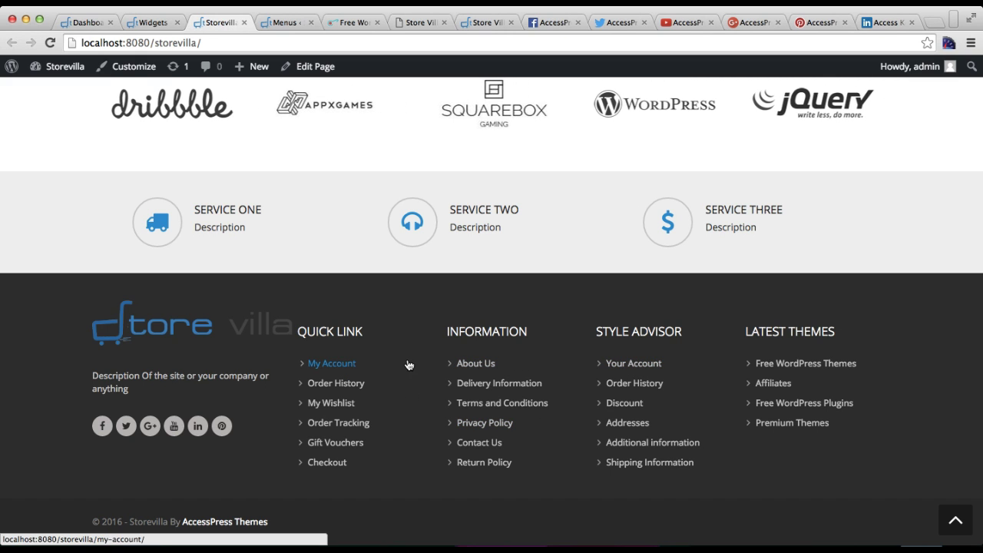
click(155, 23)
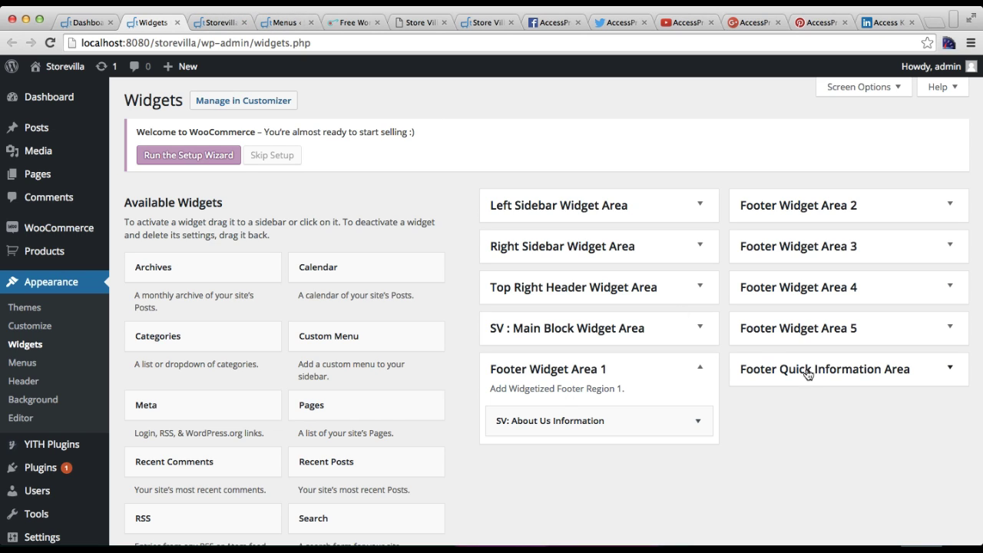
Add the SV: Quick Contact Info widget to the Footer Quick Information Area
click(933, 380)
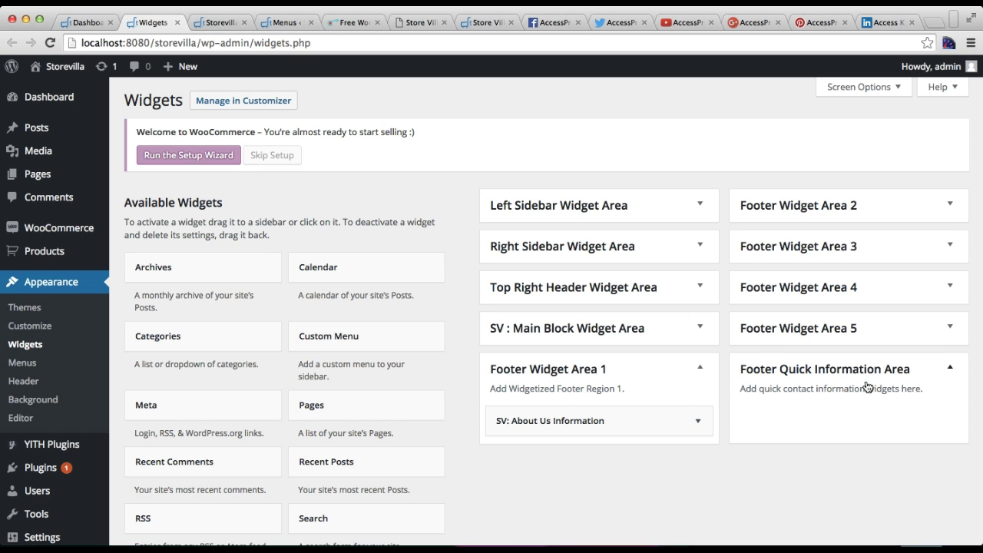
scroll(683, 397, down, 6)
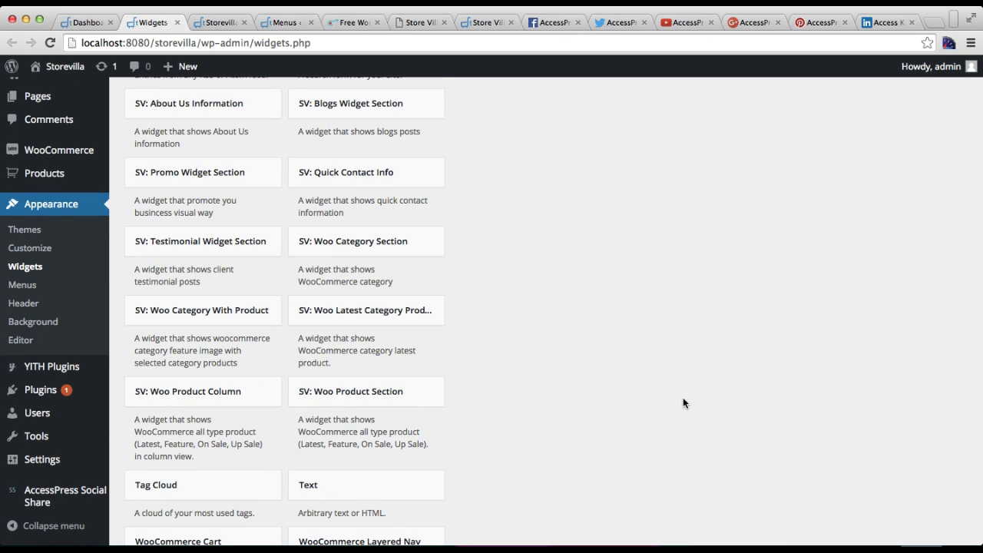
scroll(683, 397, up, 5)
scroll(683, 398, down, 3)
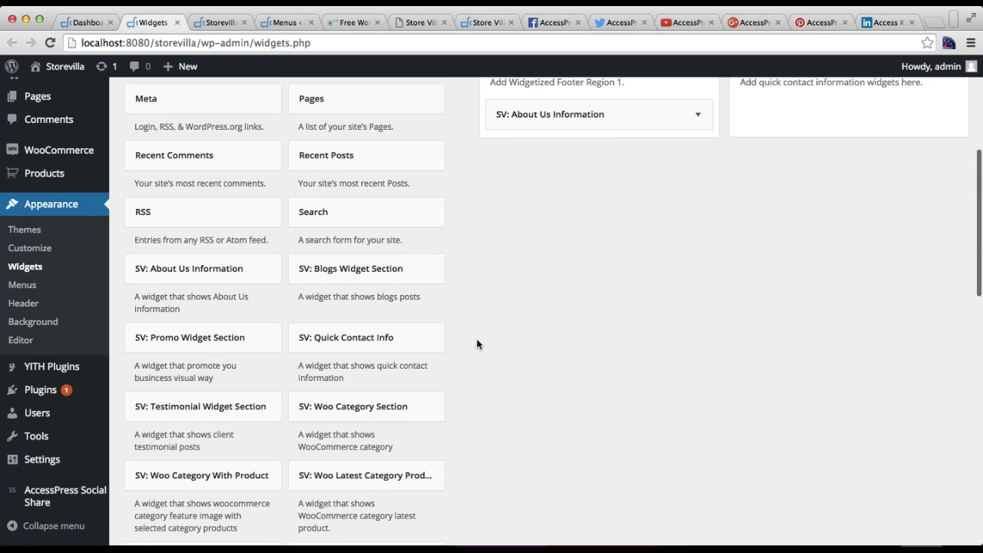
click(411, 338)
scroll(470, 457, down, 3)
click(396, 392)
click(392, 421)
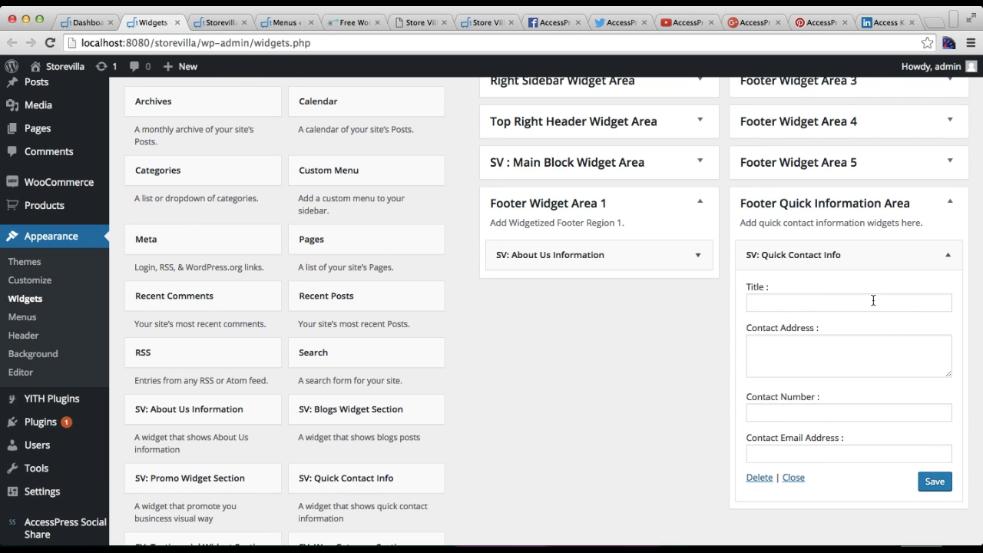
click(874, 300)
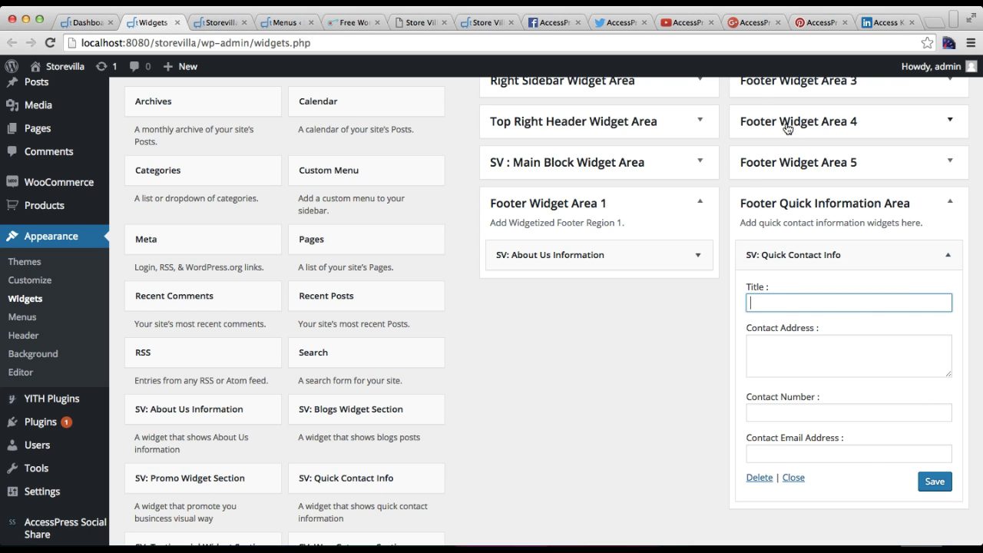
Close the extra storevilla and Menus tabs and compare against the demo site's contact footer
click(499, 23)
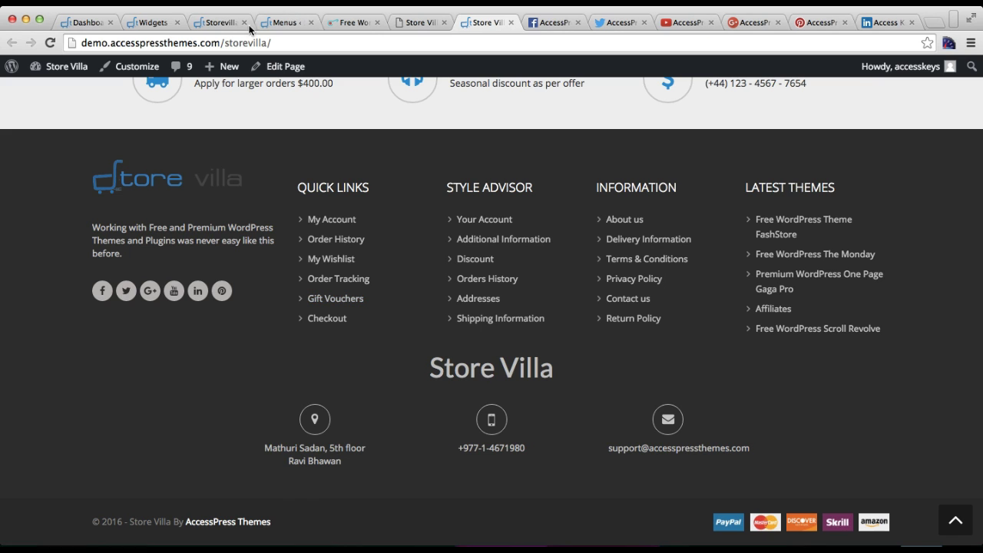
click(206, 23)
click(244, 22)
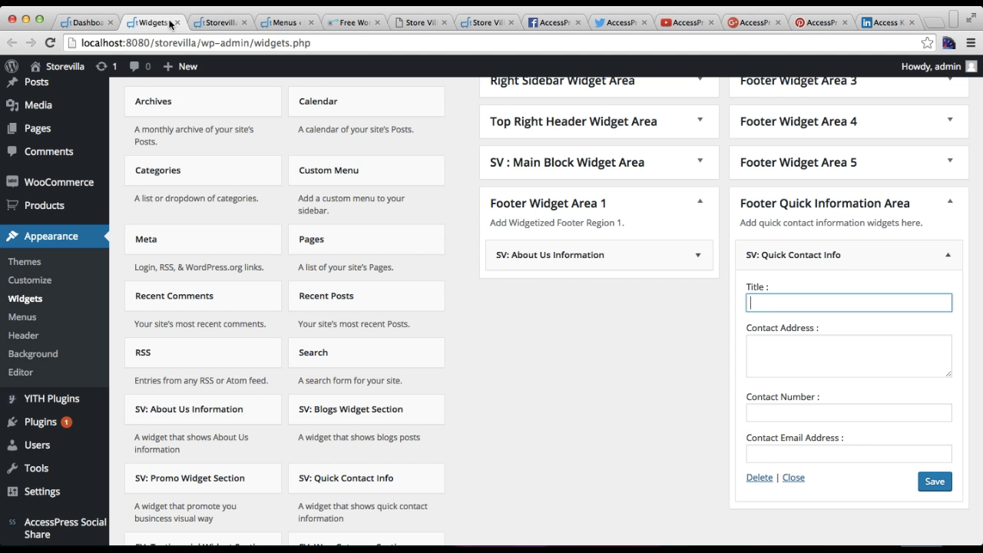
click(244, 23)
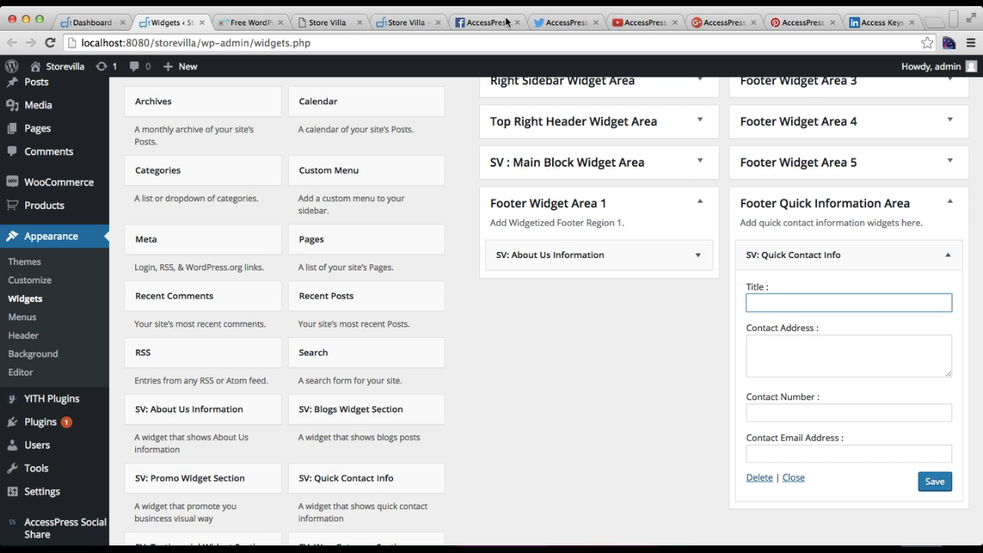
click(409, 23)
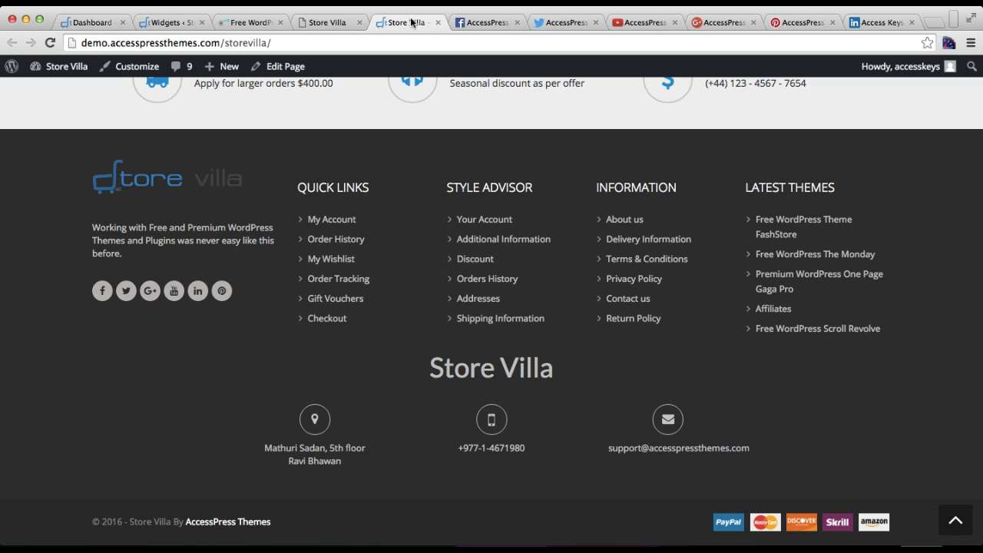
Enter a contact address, phone number and e-mail in the StoreVilla contact widget, then save
click(161, 22)
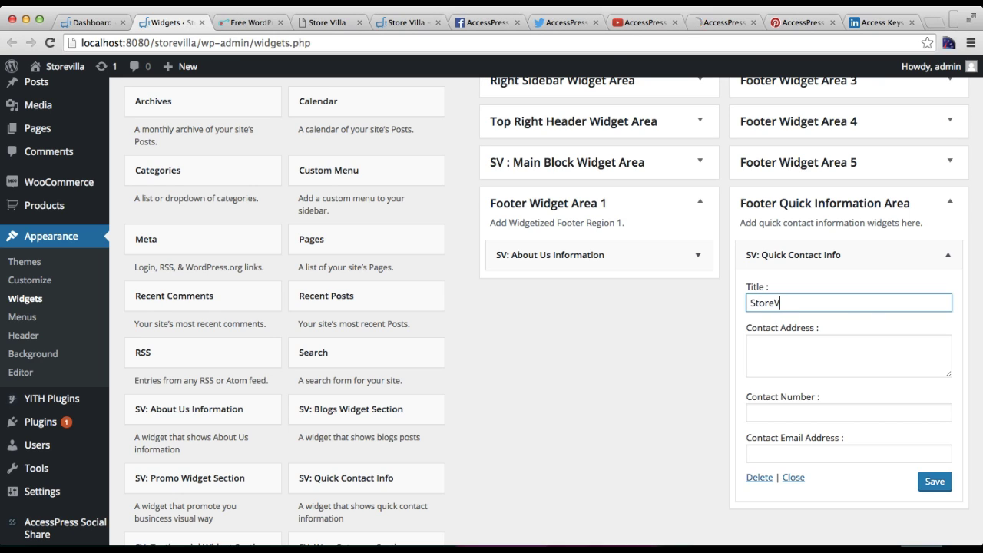
click(817, 359)
text(Ravibhawan)
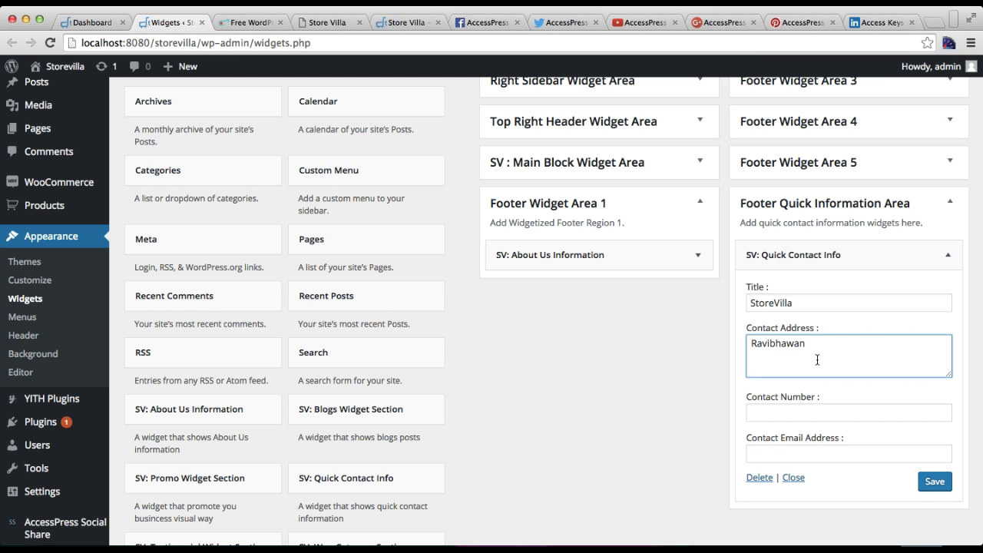
text(, Kathmandu)
click(821, 413)
text(01413245)
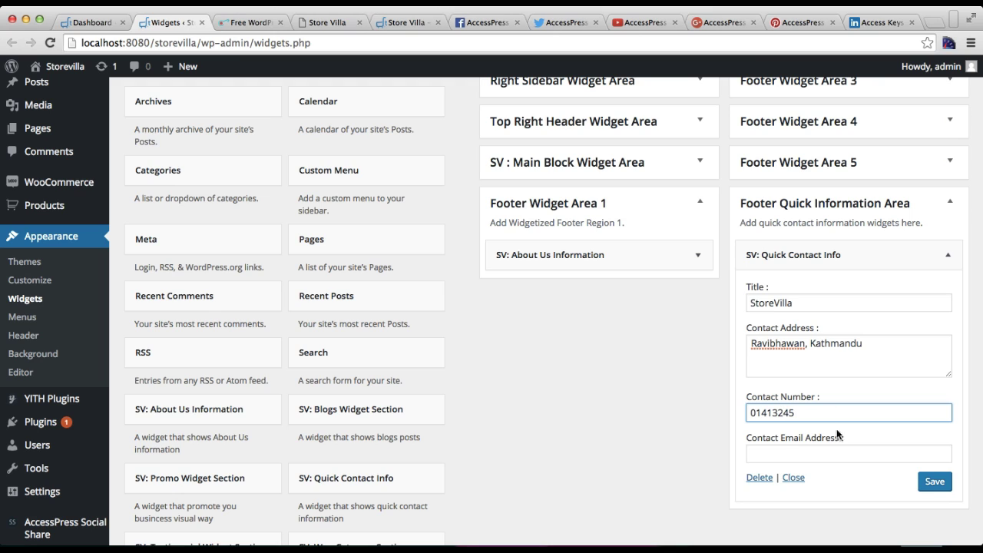
click(834, 451)
text(email@email)
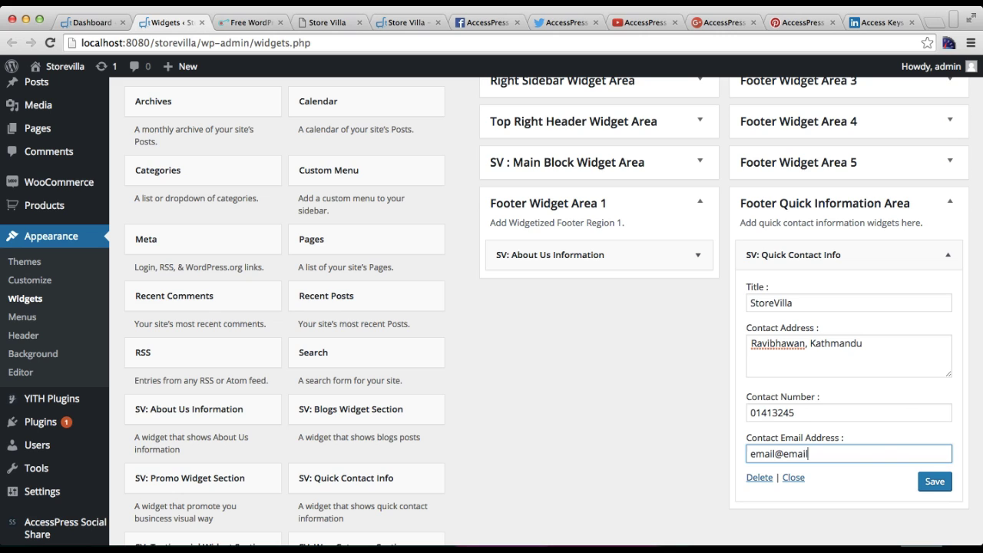
click(933, 484)
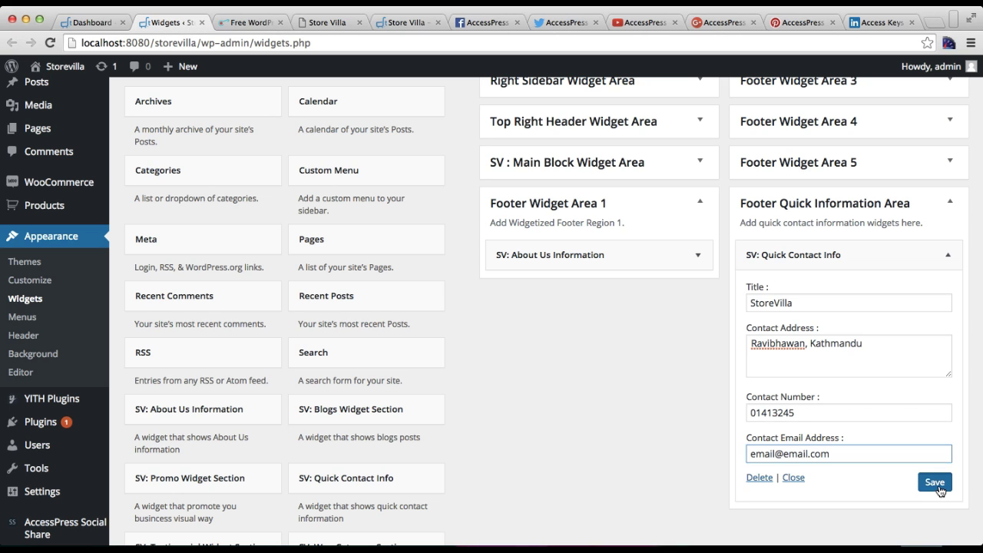
click(795, 478)
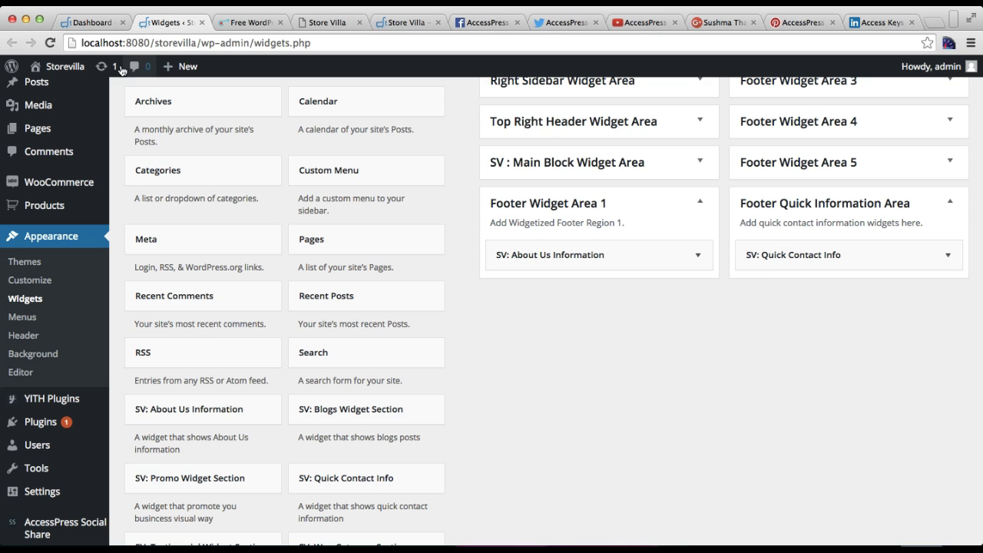
Check the StoreVilla contact details in the live site footer, then close the Widgets tab and go back to the Dashboard
mouse_move(58, 68)
right_click(61, 91)
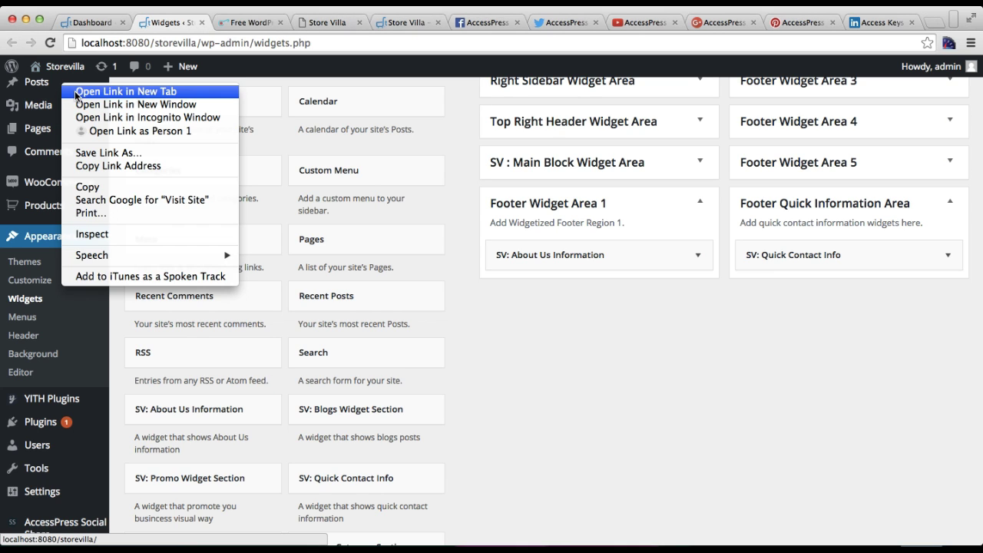
click(75, 90)
click(232, 28)
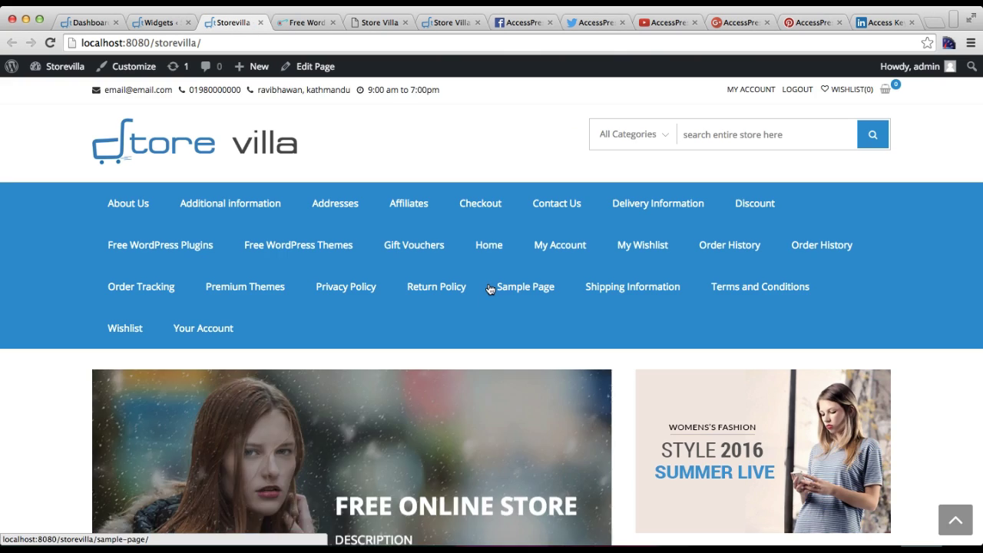
scroll(489, 287, down, 20)
scroll(489, 288, down, 10)
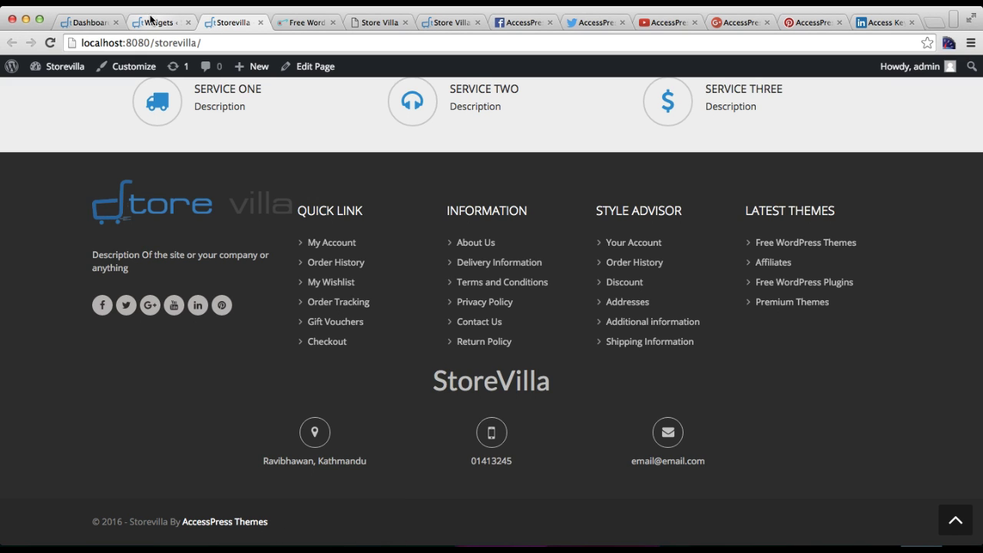
click(188, 22)
click(86, 23)
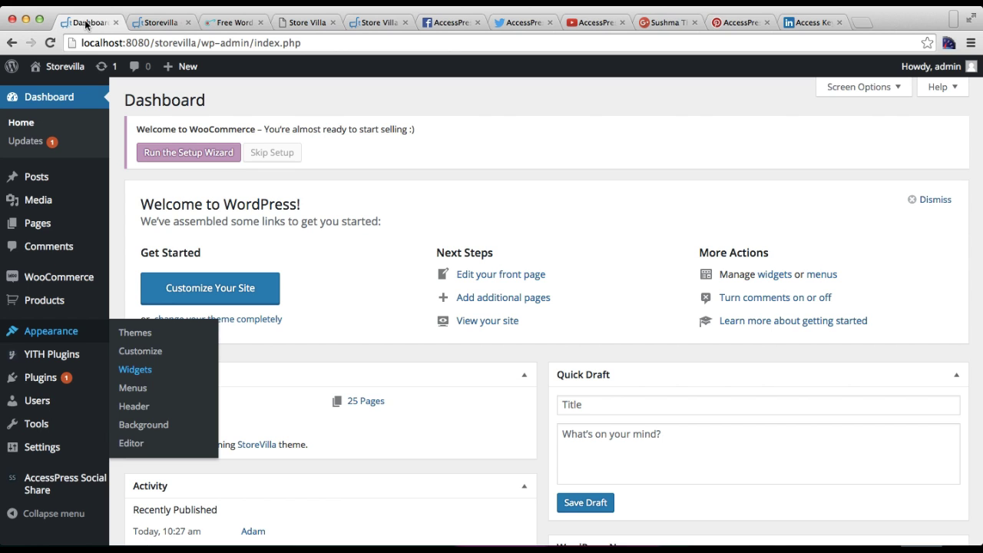
In the Customizer, change the Copyright Message to 'My Company' and click Save & Publish
right_click(142, 352)
click(184, 353)
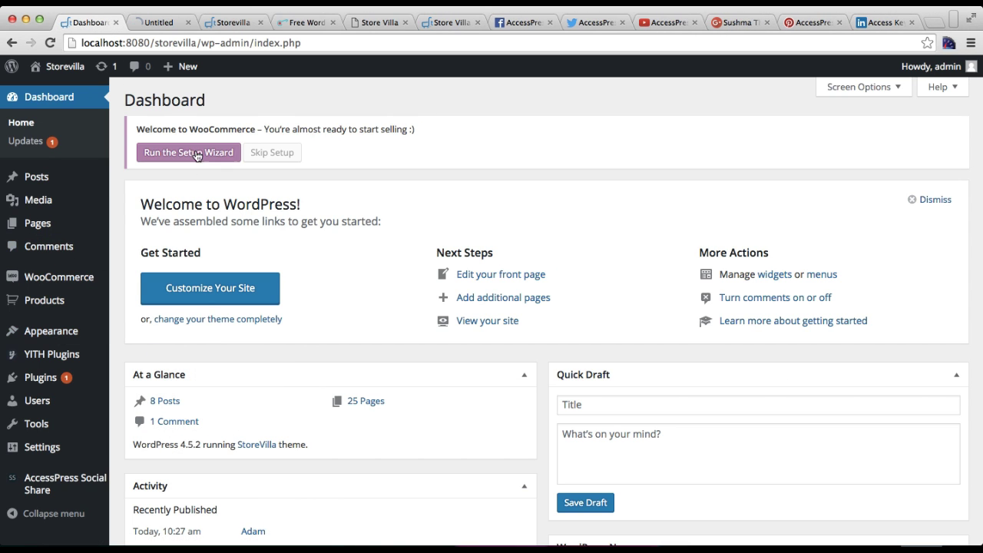
click(161, 24)
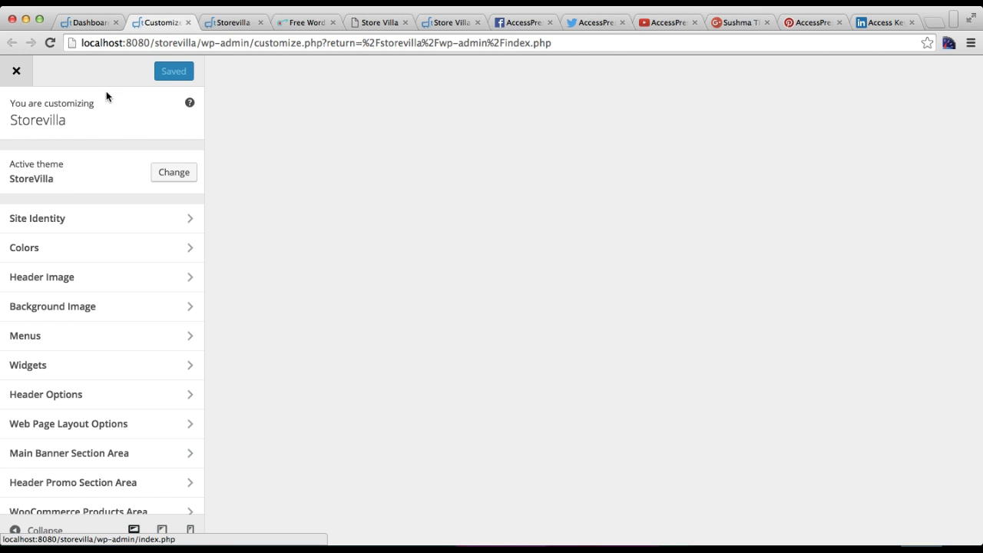
scroll(93, 405, down, 3)
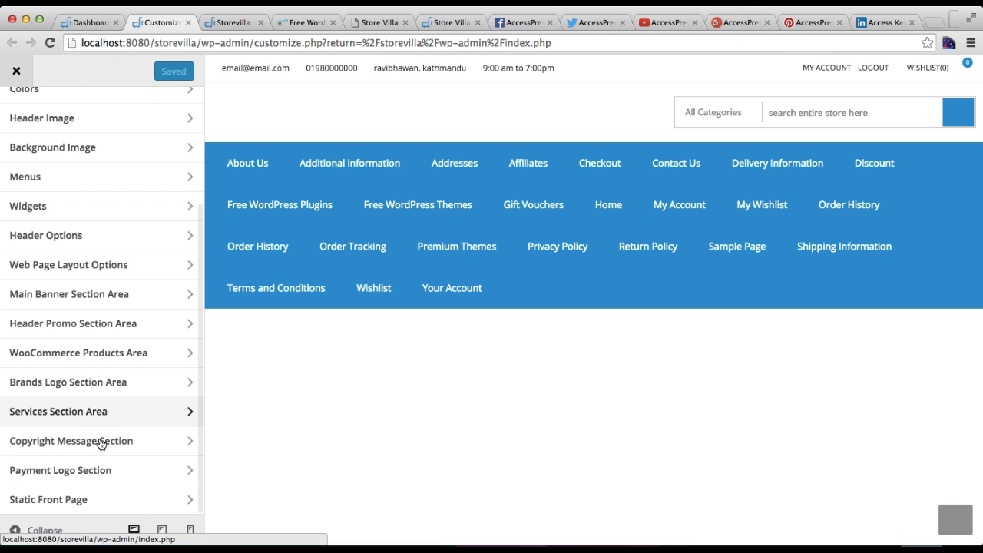
click(99, 442)
click(99, 185)
text(My)
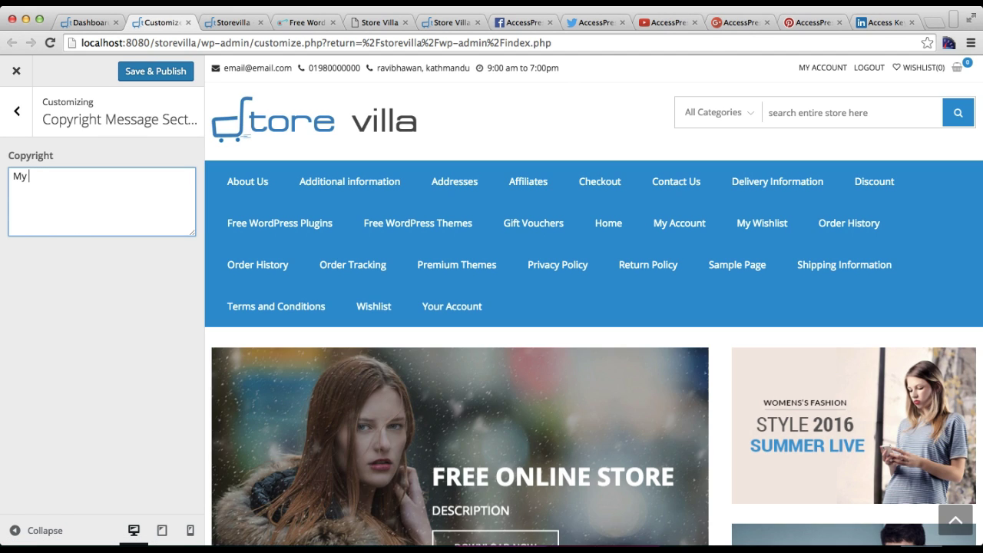
text( Company)
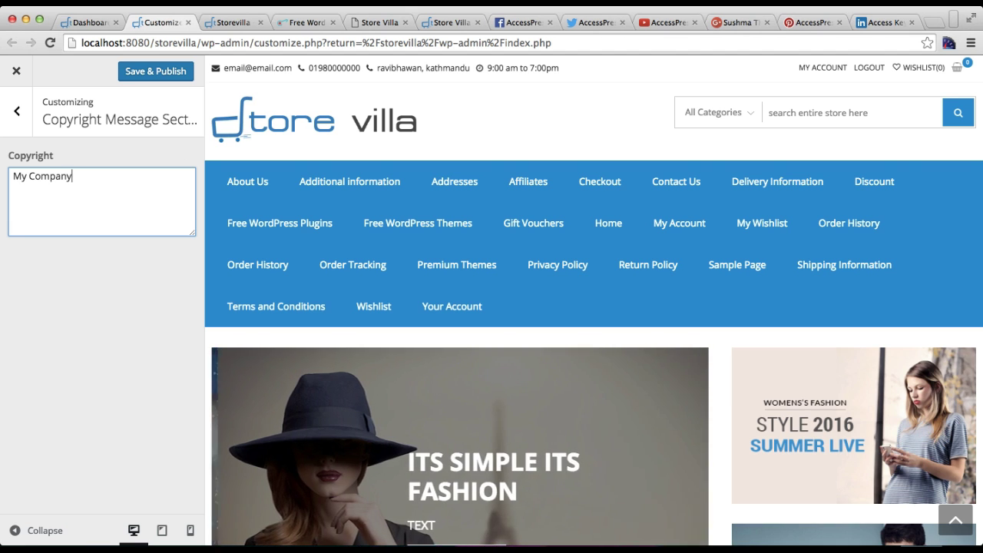
click(158, 71)
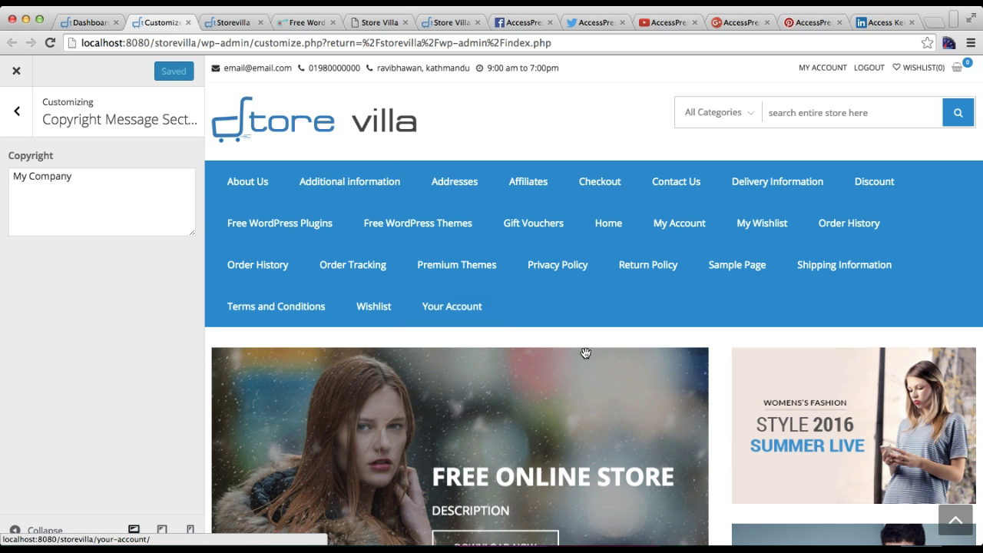
scroll(586, 351, down, 10)
scroll(586, 355, down, 20)
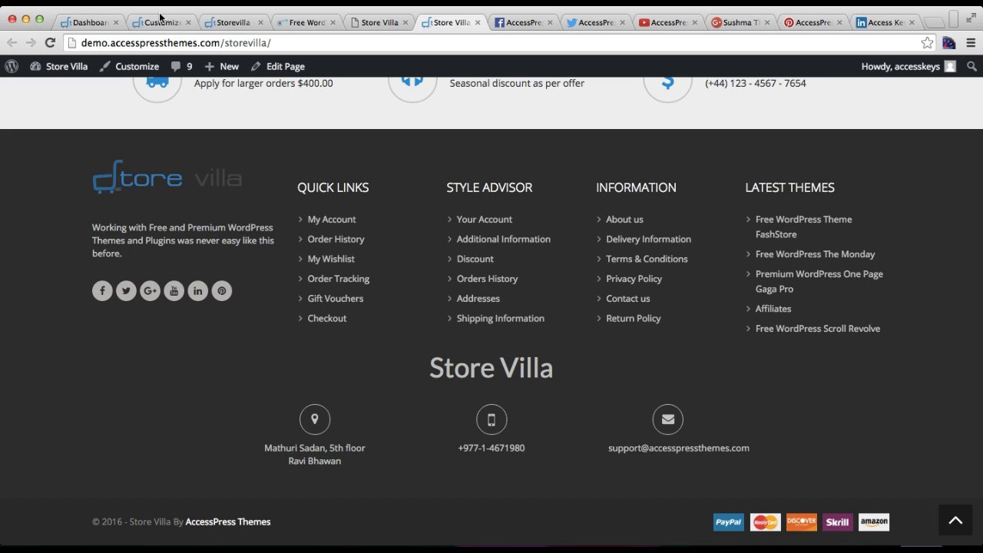
In the Customizer's Payment Logo section, set the first payment logo to Skrill
click(160, 22)
click(21, 110)
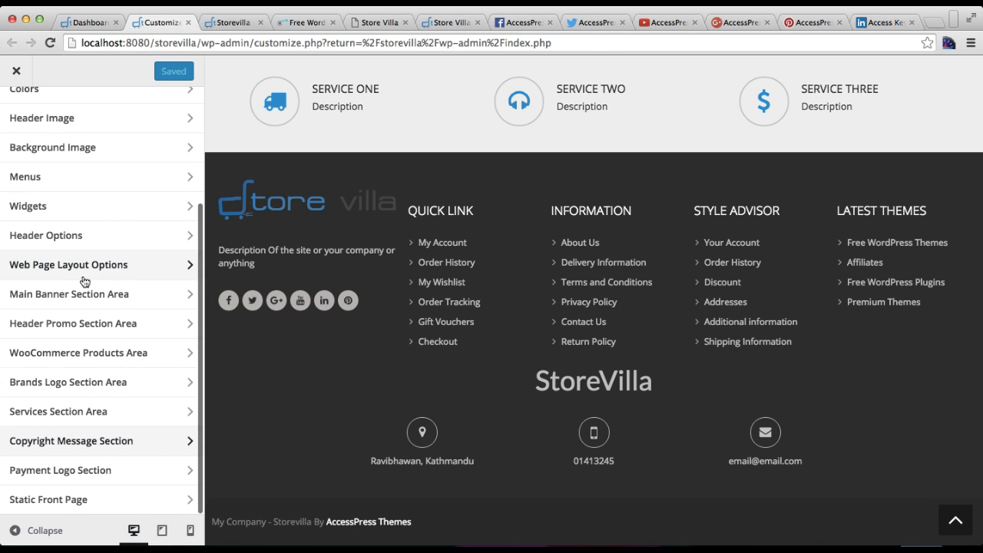
click(77, 470)
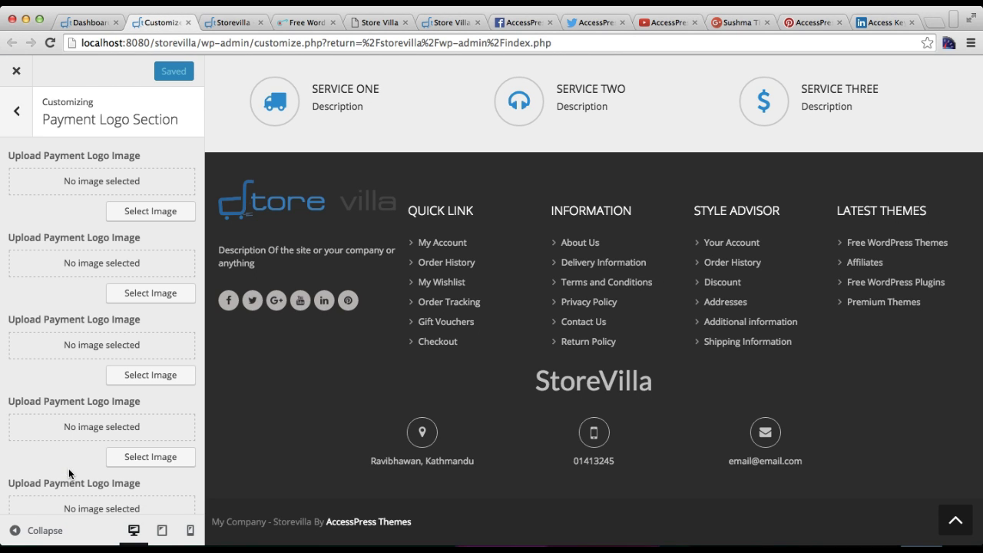
scroll(105, 334, down, 2)
scroll(104, 334, up, 2)
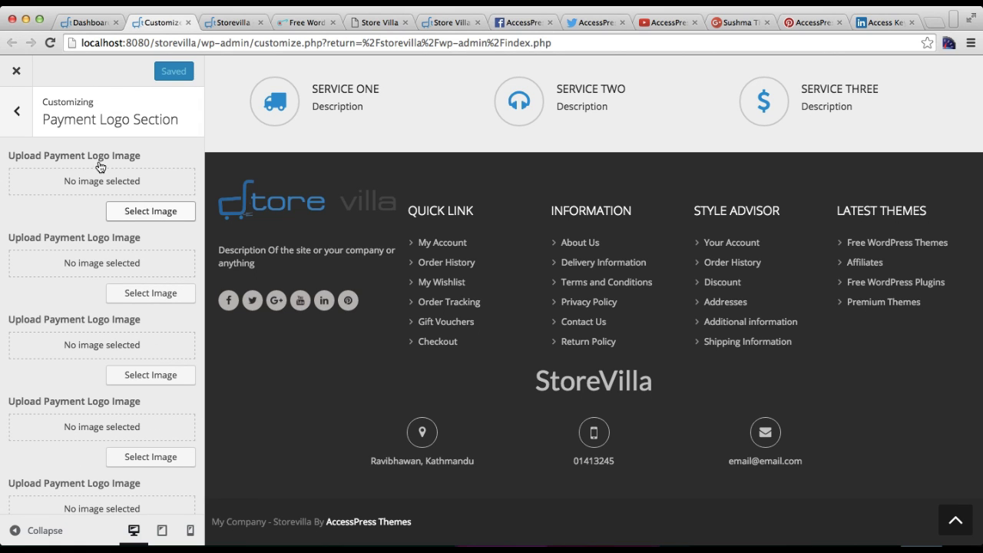
click(130, 217)
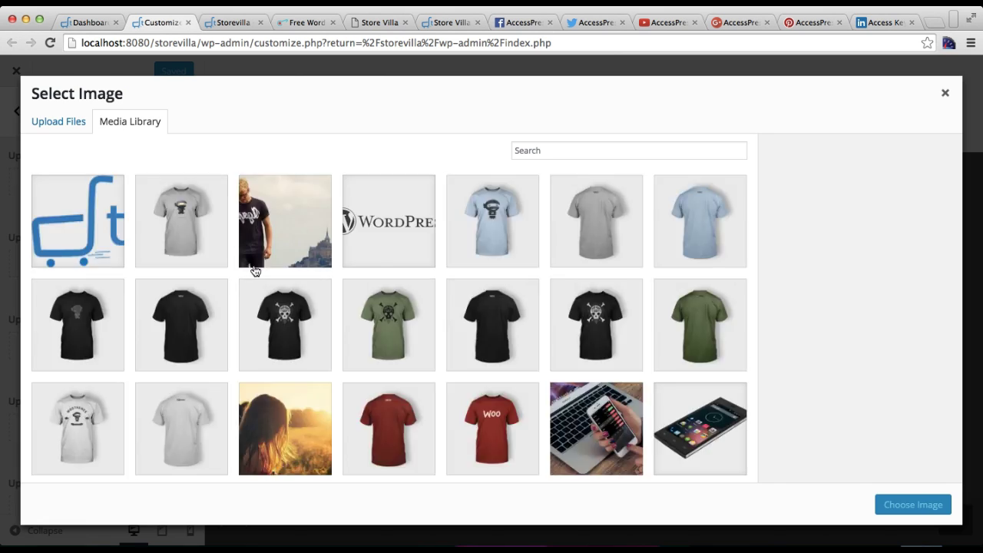
scroll(370, 298, down, 3)
scroll(370, 298, down, 4)
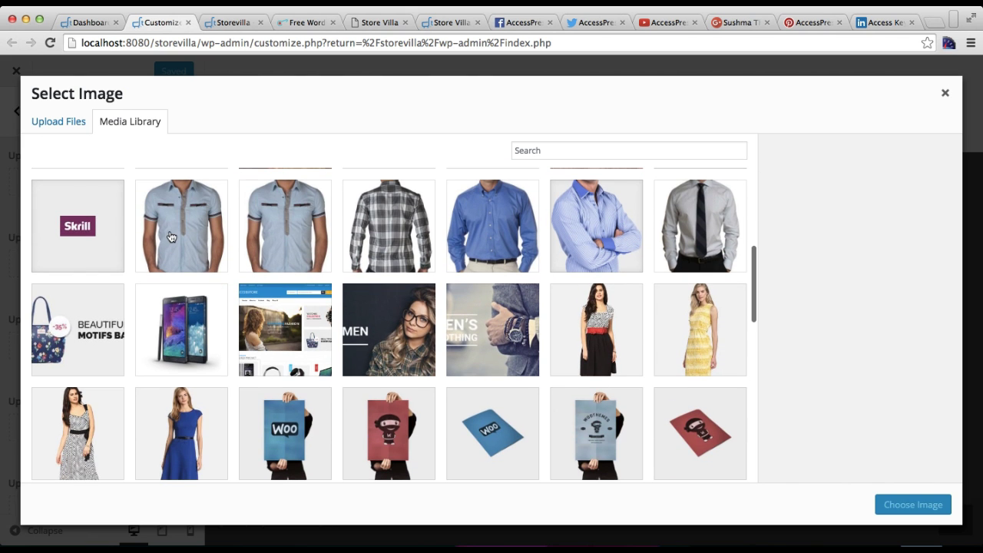
click(94, 233)
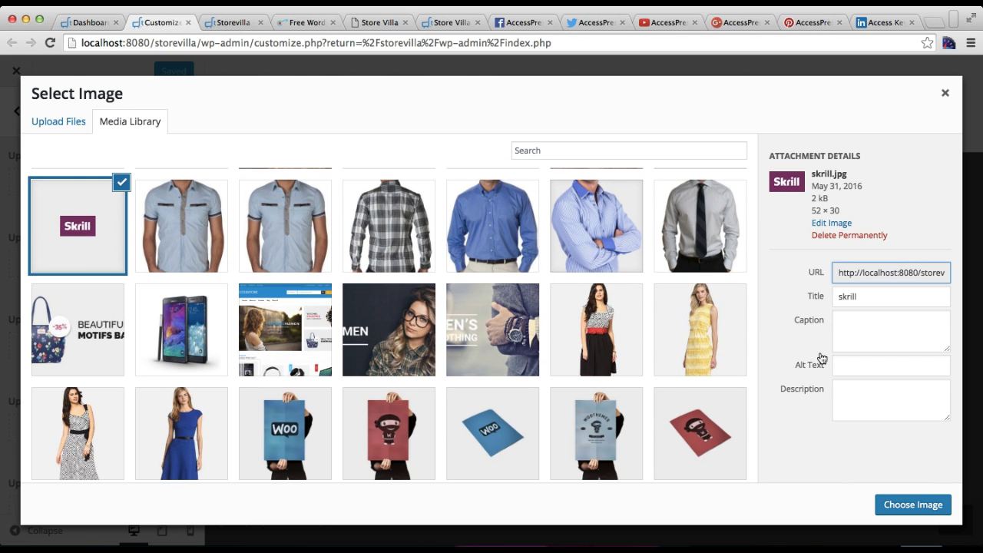
click(912, 504)
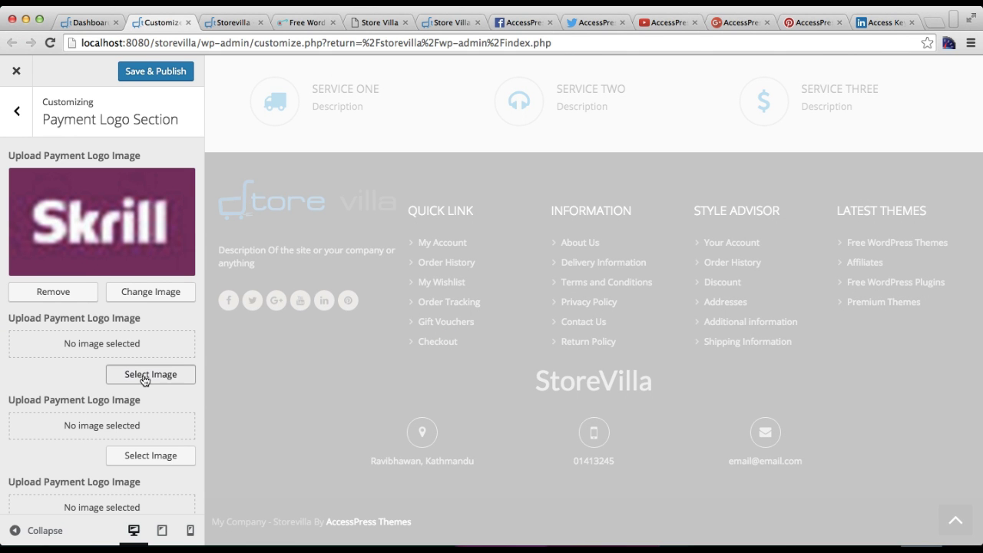
Set the second payment logo to PayPal and the third to MasterCard
click(158, 374)
scroll(304, 361, down, 10)
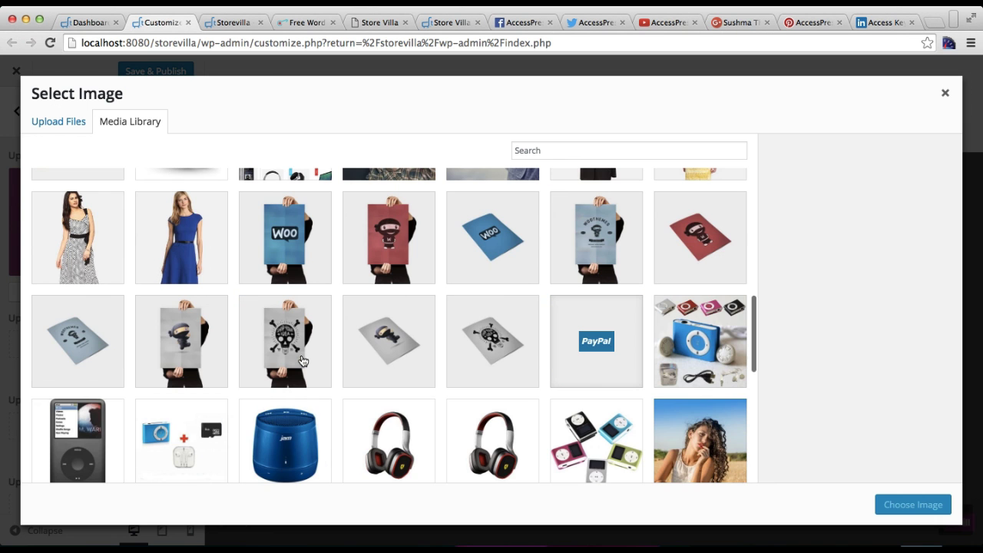
click(584, 343)
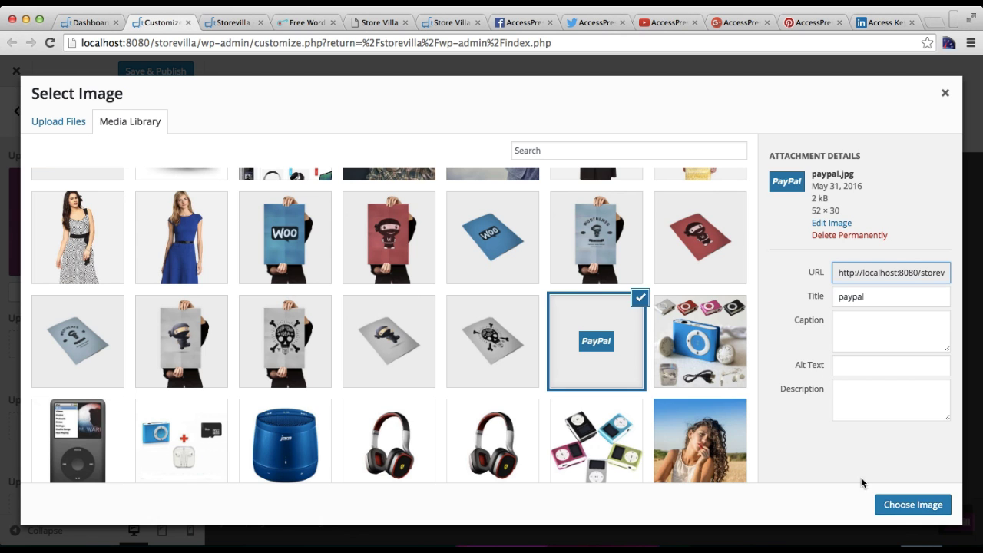
click(910, 509)
scroll(158, 338, down, 5)
click(164, 337)
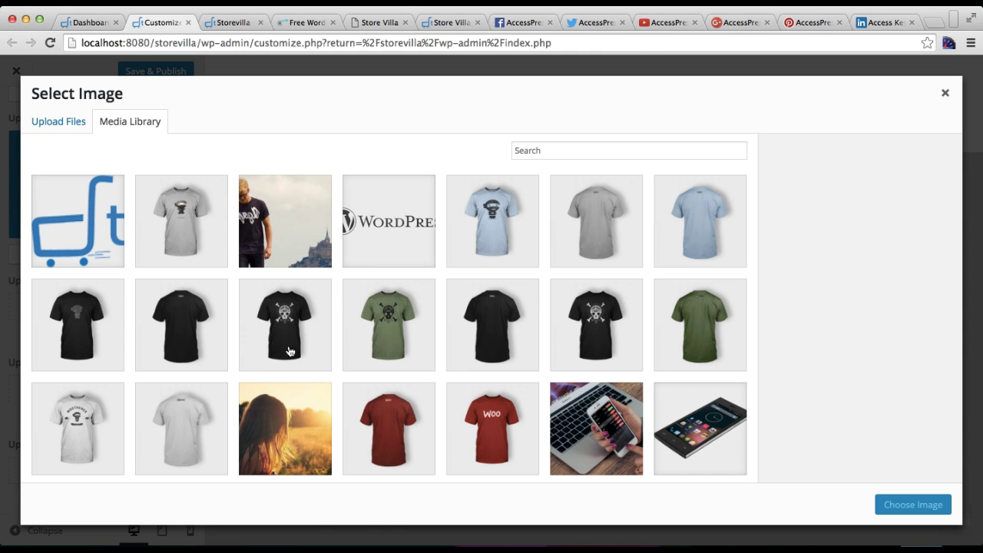
scroll(341, 351, down, 10)
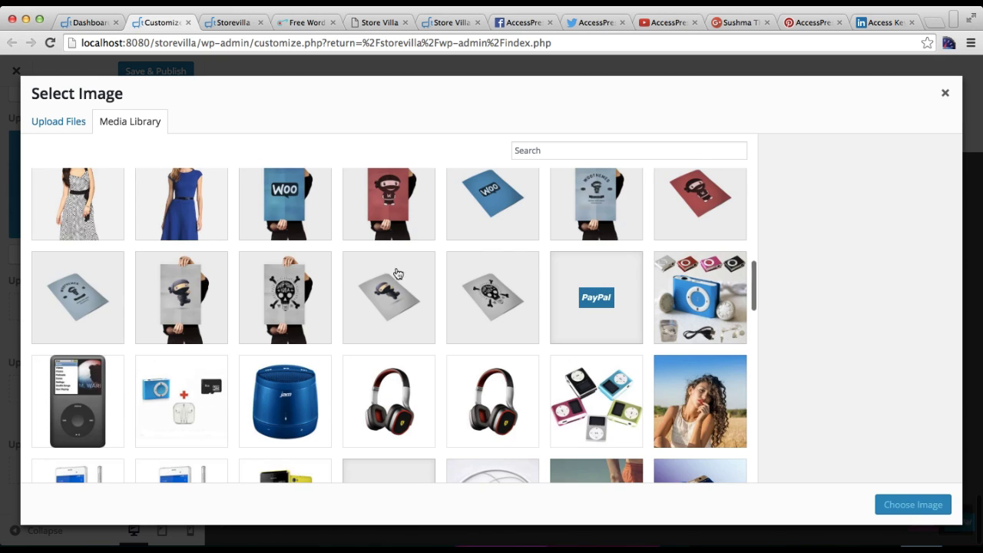
scroll(388, 307, down, 3)
click(390, 321)
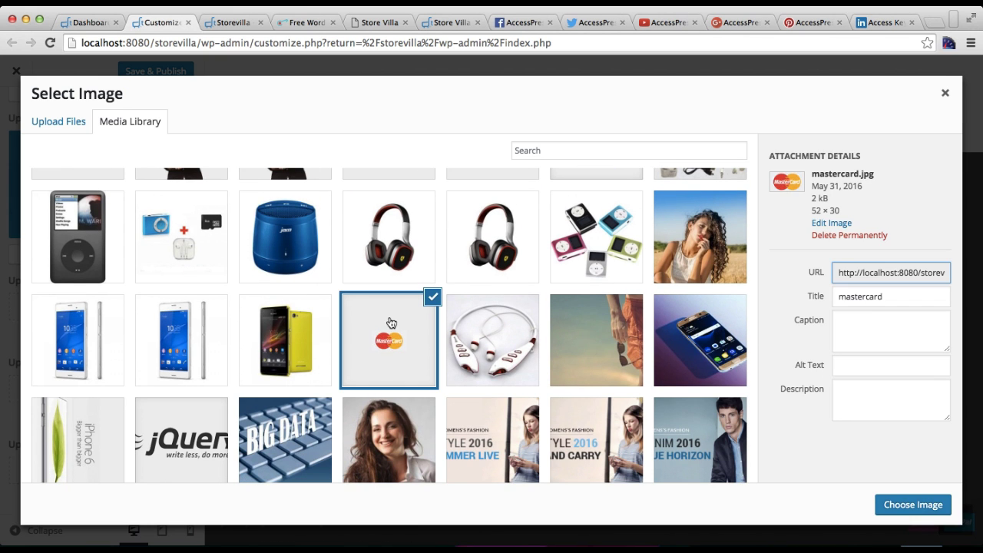
click(914, 504)
Save & Publish the payment logo changes and switch to the live Storevilla tab
scroll(172, 356, down, 3)
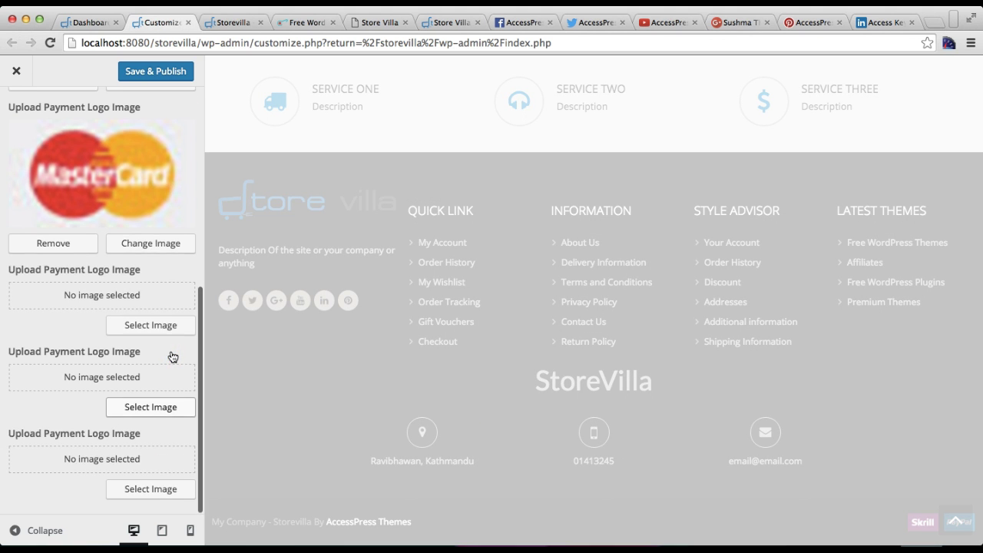
scroll(169, 338, up, 5)
click(155, 71)
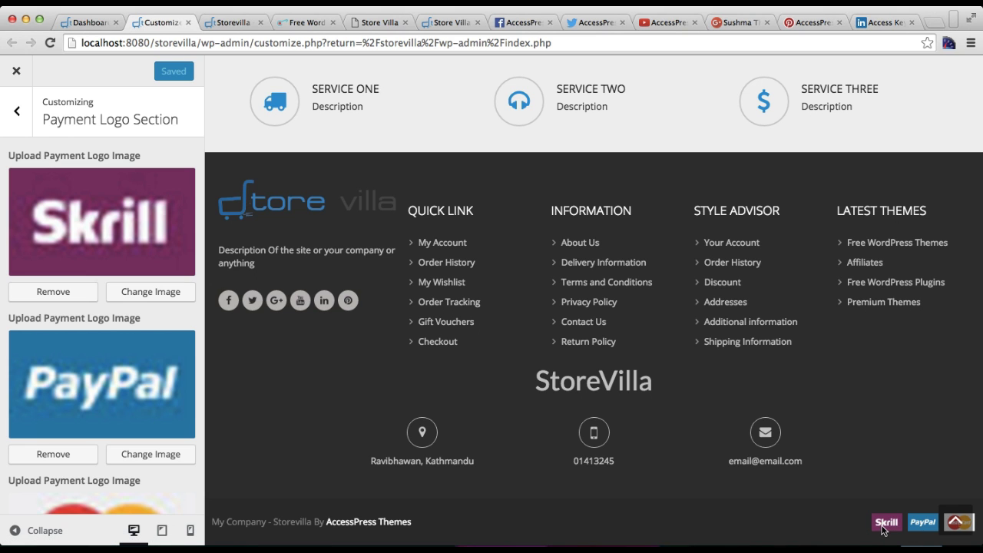
click(253, 29)
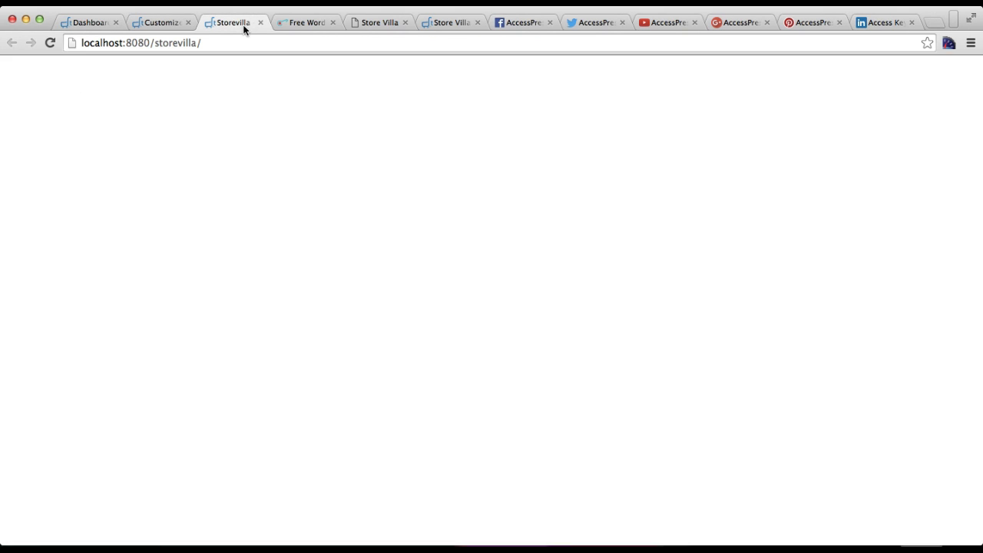
Reload the live Storevilla site and check that the footer shows Skrill, PayPal and MasterCard logos
click(249, 43)
key(Return)
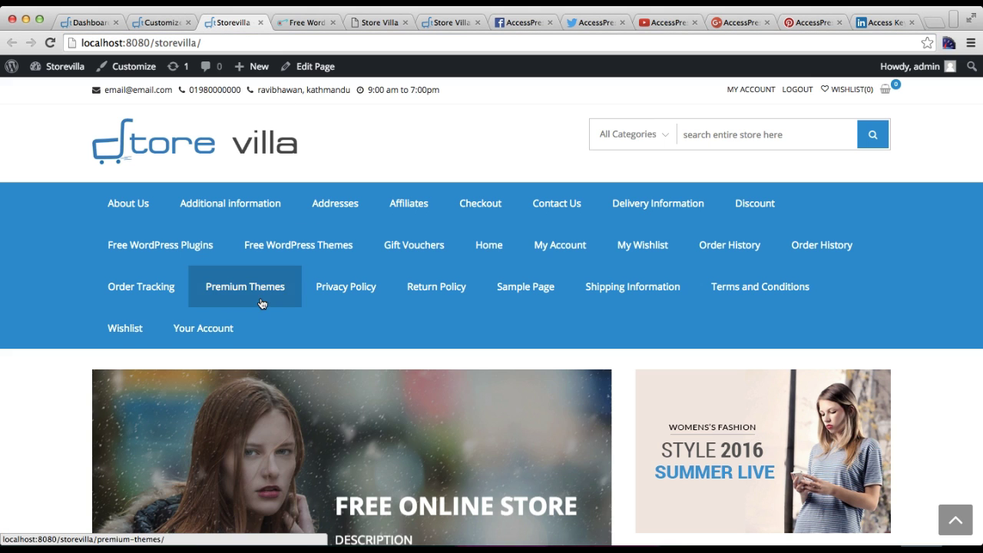
scroll(260, 303, down, 5)
scroll(260, 303, down, 20)
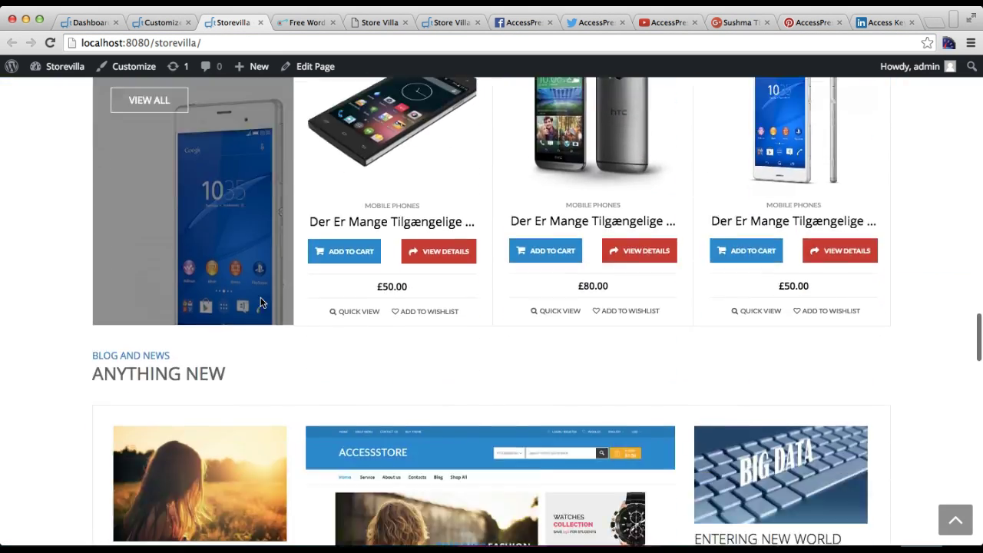
scroll(260, 300, down, 15)
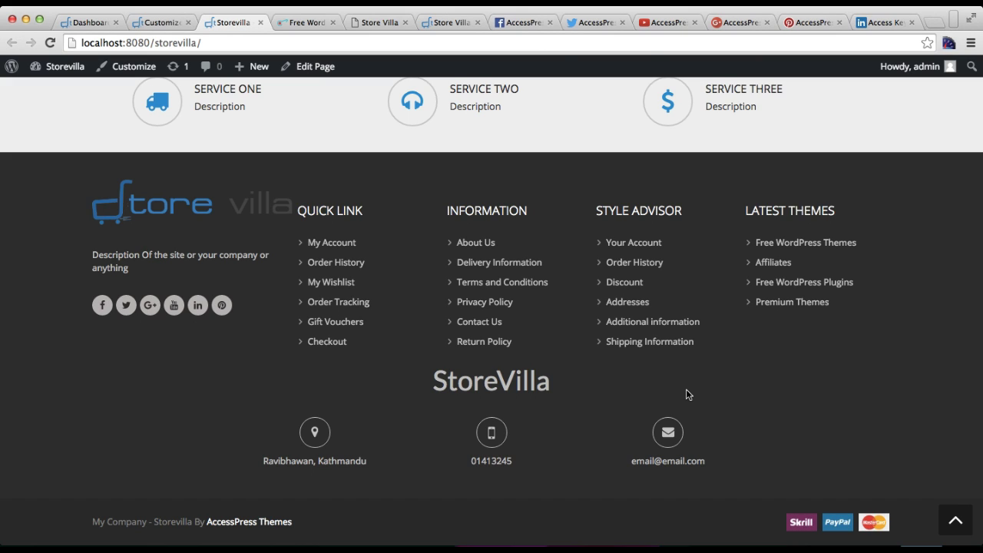
click(389, 25)
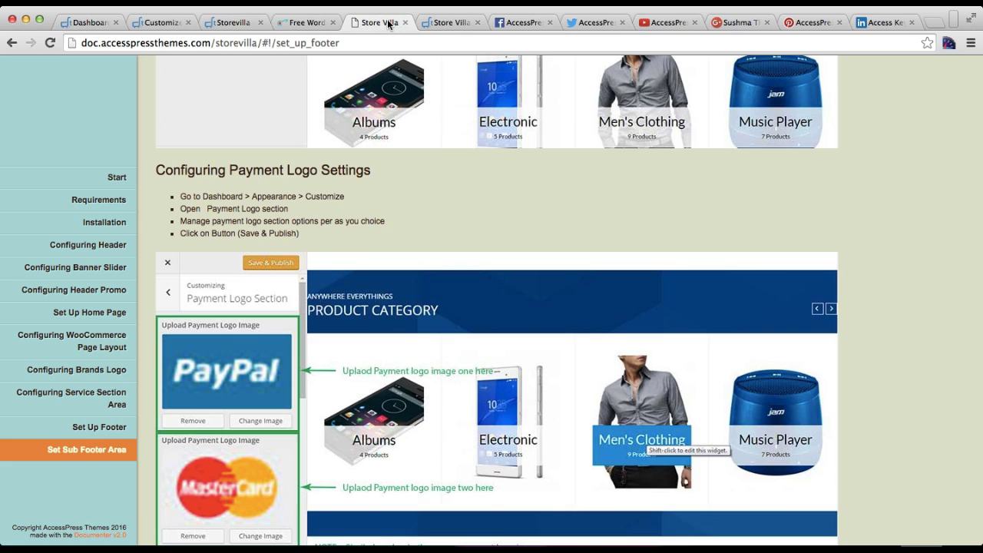
Read the Set Up Footer and Set Sub Footer Area sections of the Store Villa documentation
click(338, 23)
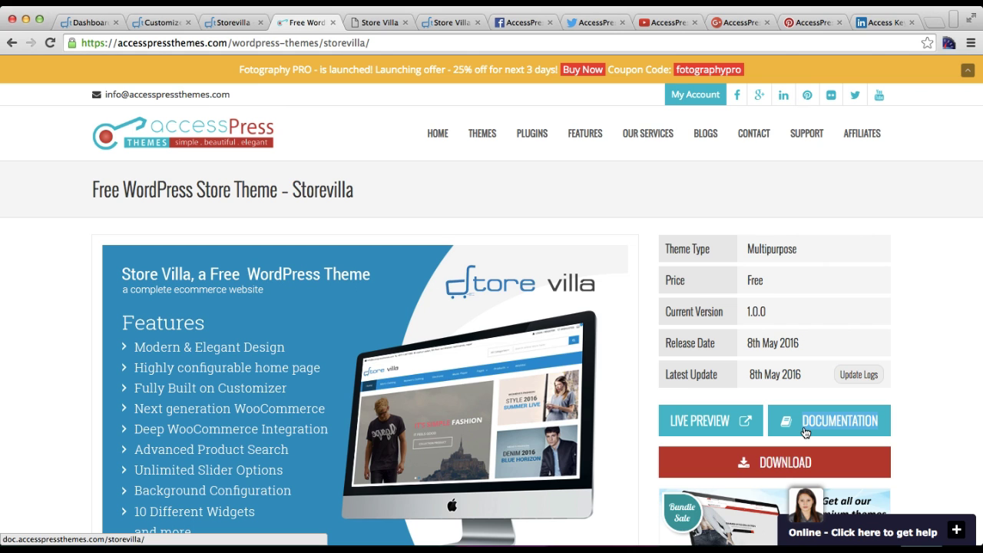
click(363, 29)
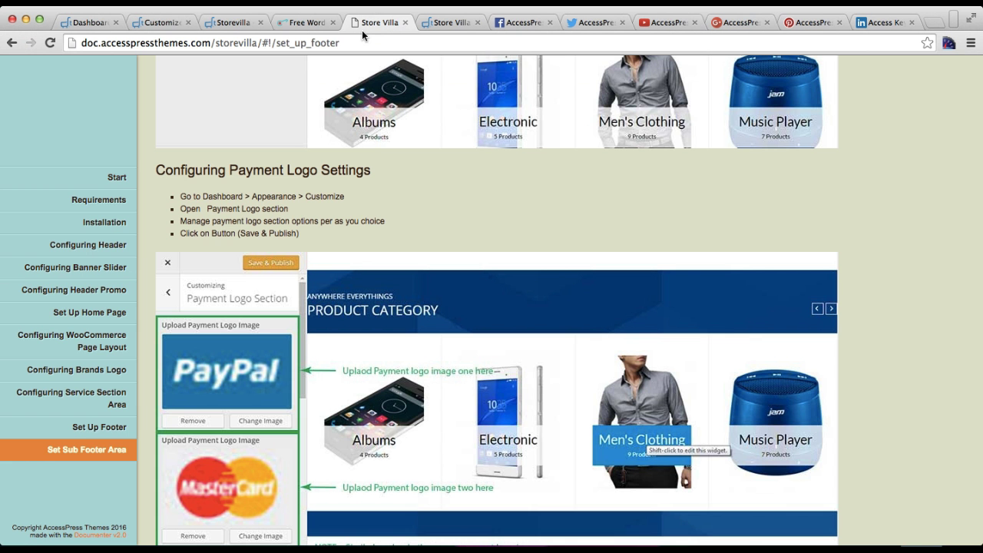
click(54, 431)
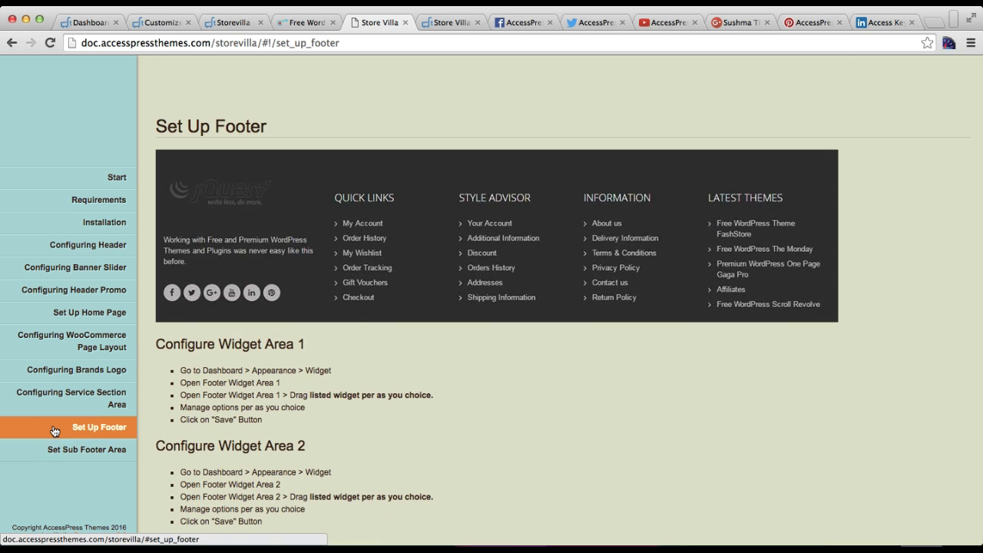
scroll(317, 377, down, 8)
scroll(318, 377, up, 1)
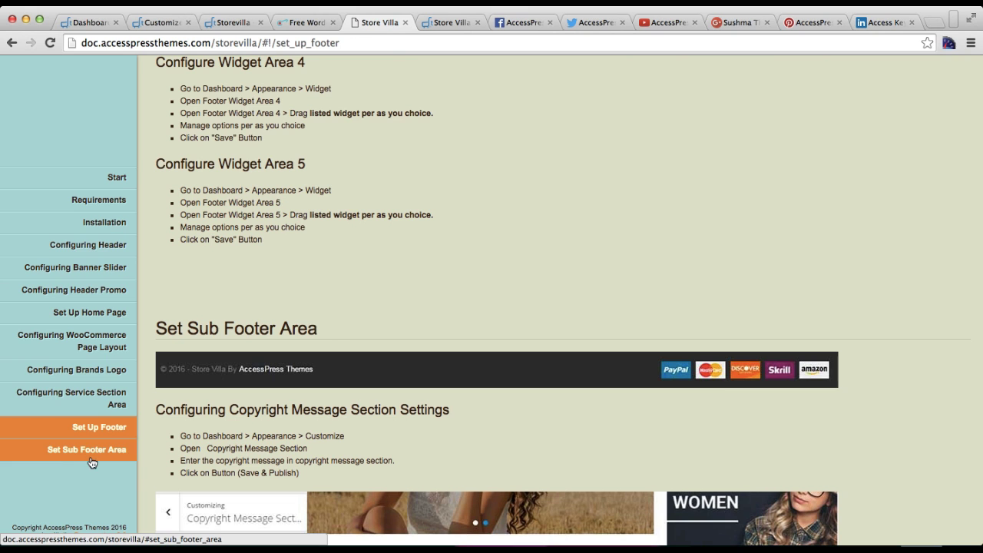
scroll(231, 428, down, 8)
scroll(231, 428, up, 3)
scroll(231, 428, down, 4)
scroll(230, 428, down, 3)
scroll(231, 428, up, 5)
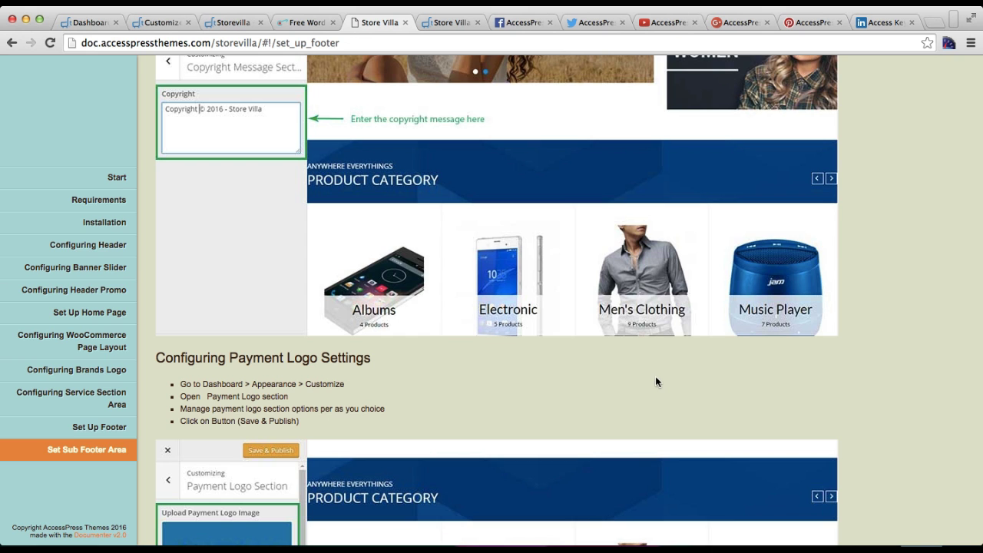
scroll(765, 212, up, 20)
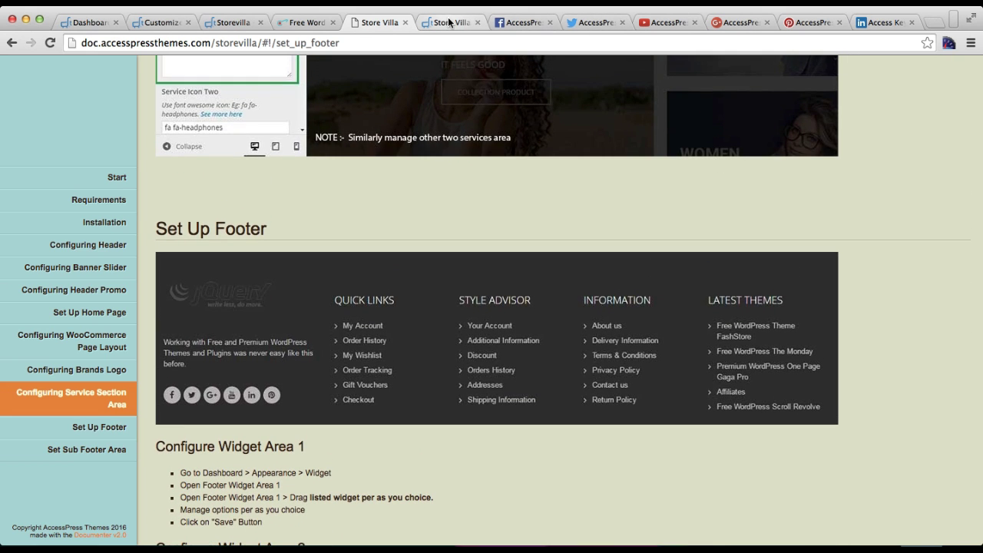
On the Storevilla theme product page, open the "Can we help?" chat form at the bottom
click(301, 22)
scroll(359, 445, down, 20)
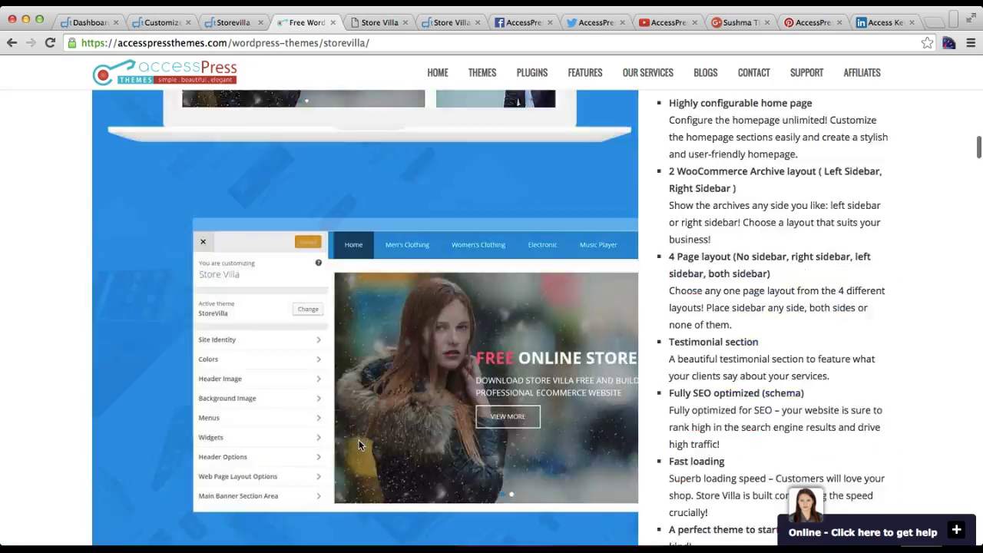
scroll(358, 445, down, 8)
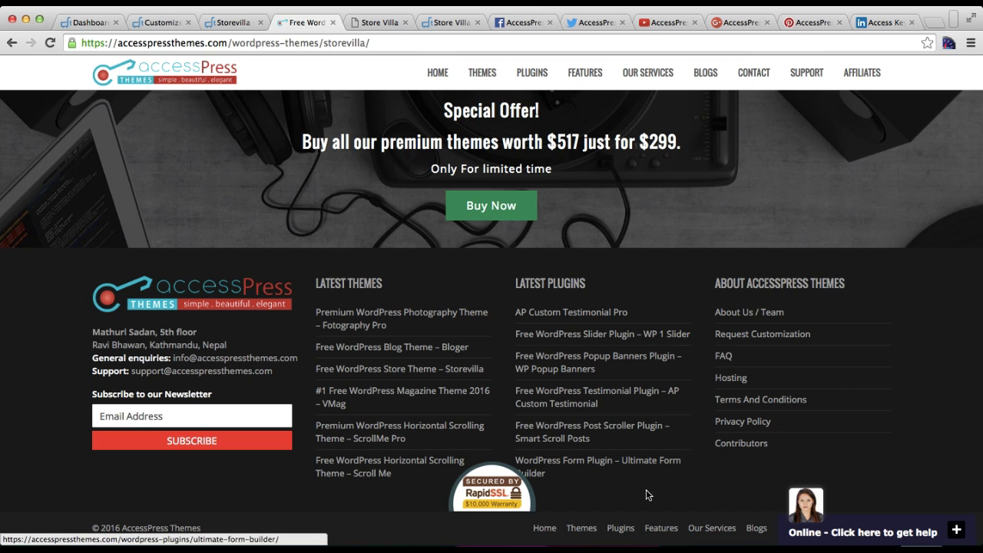
click(819, 535)
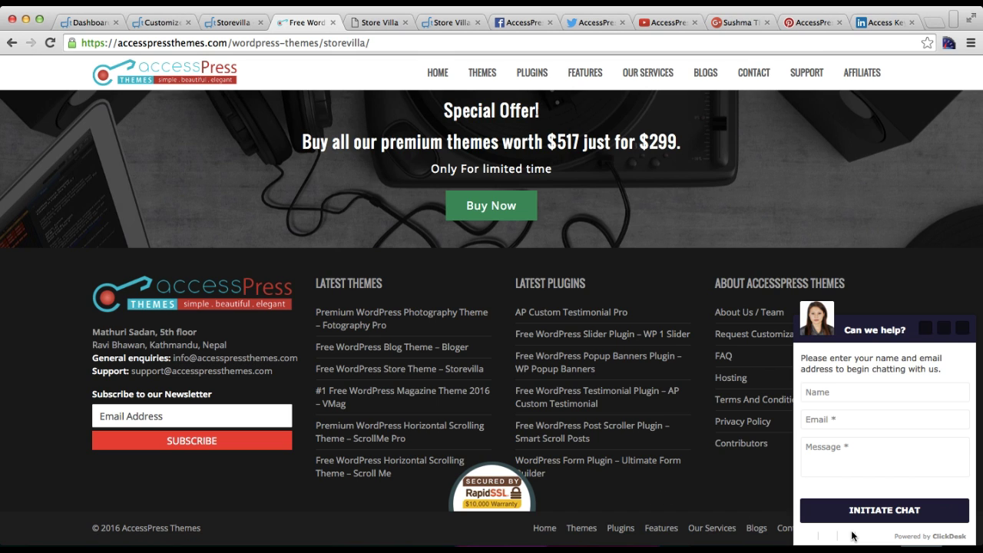